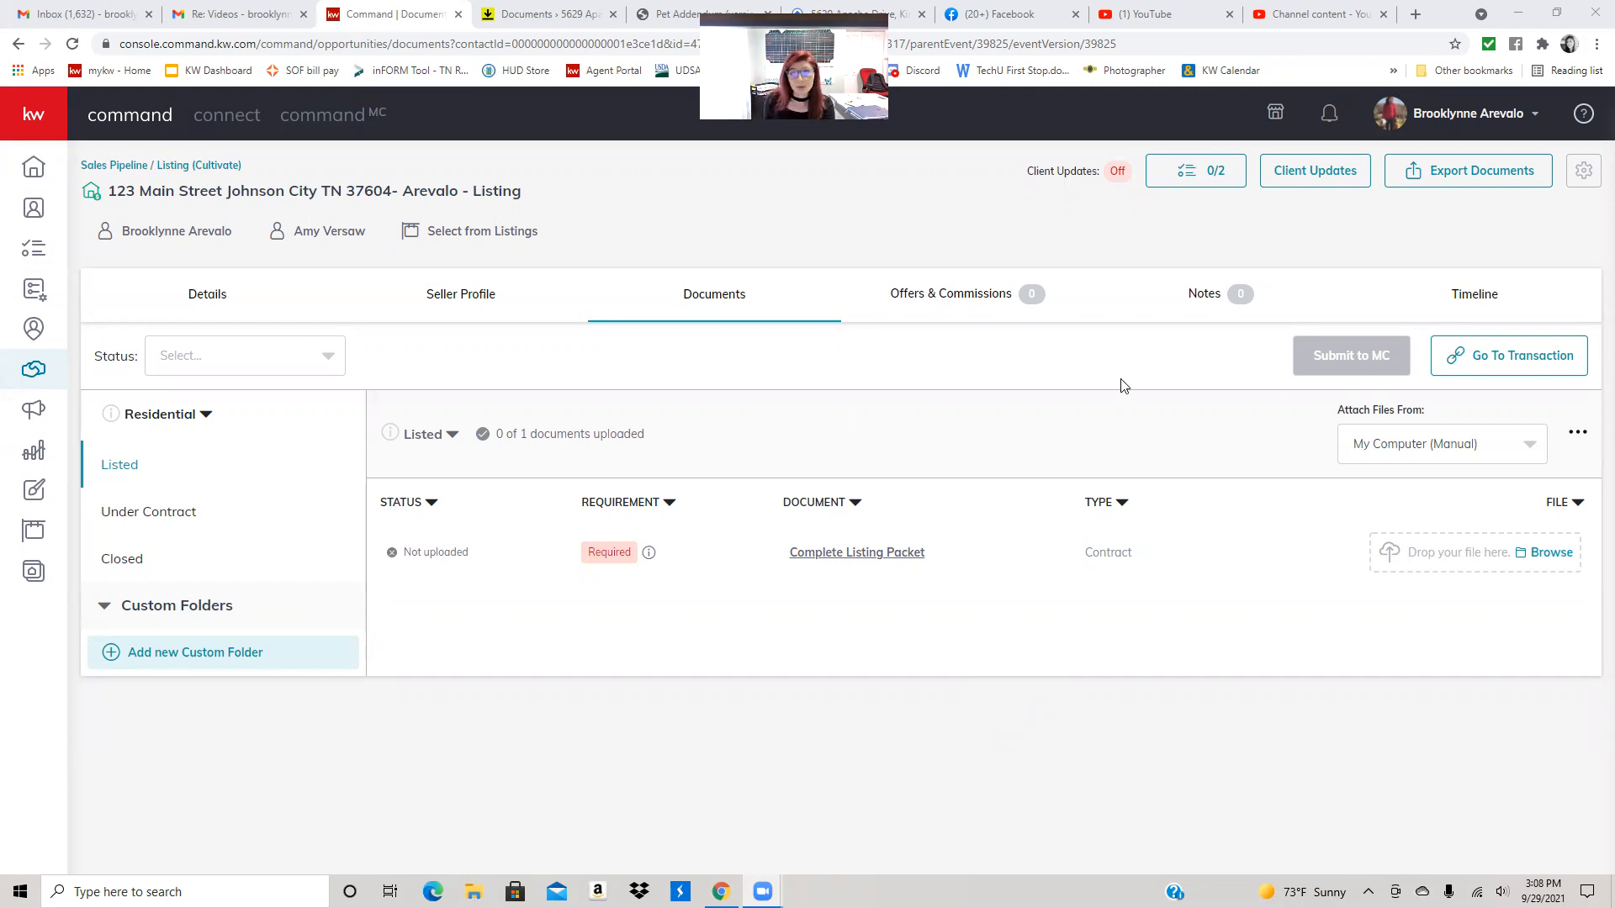
# Step: Open the listing's transaction room and browse DocuSign Forms to add from the TN Buyer Consult Documents group
pyautogui.click(1504, 373)
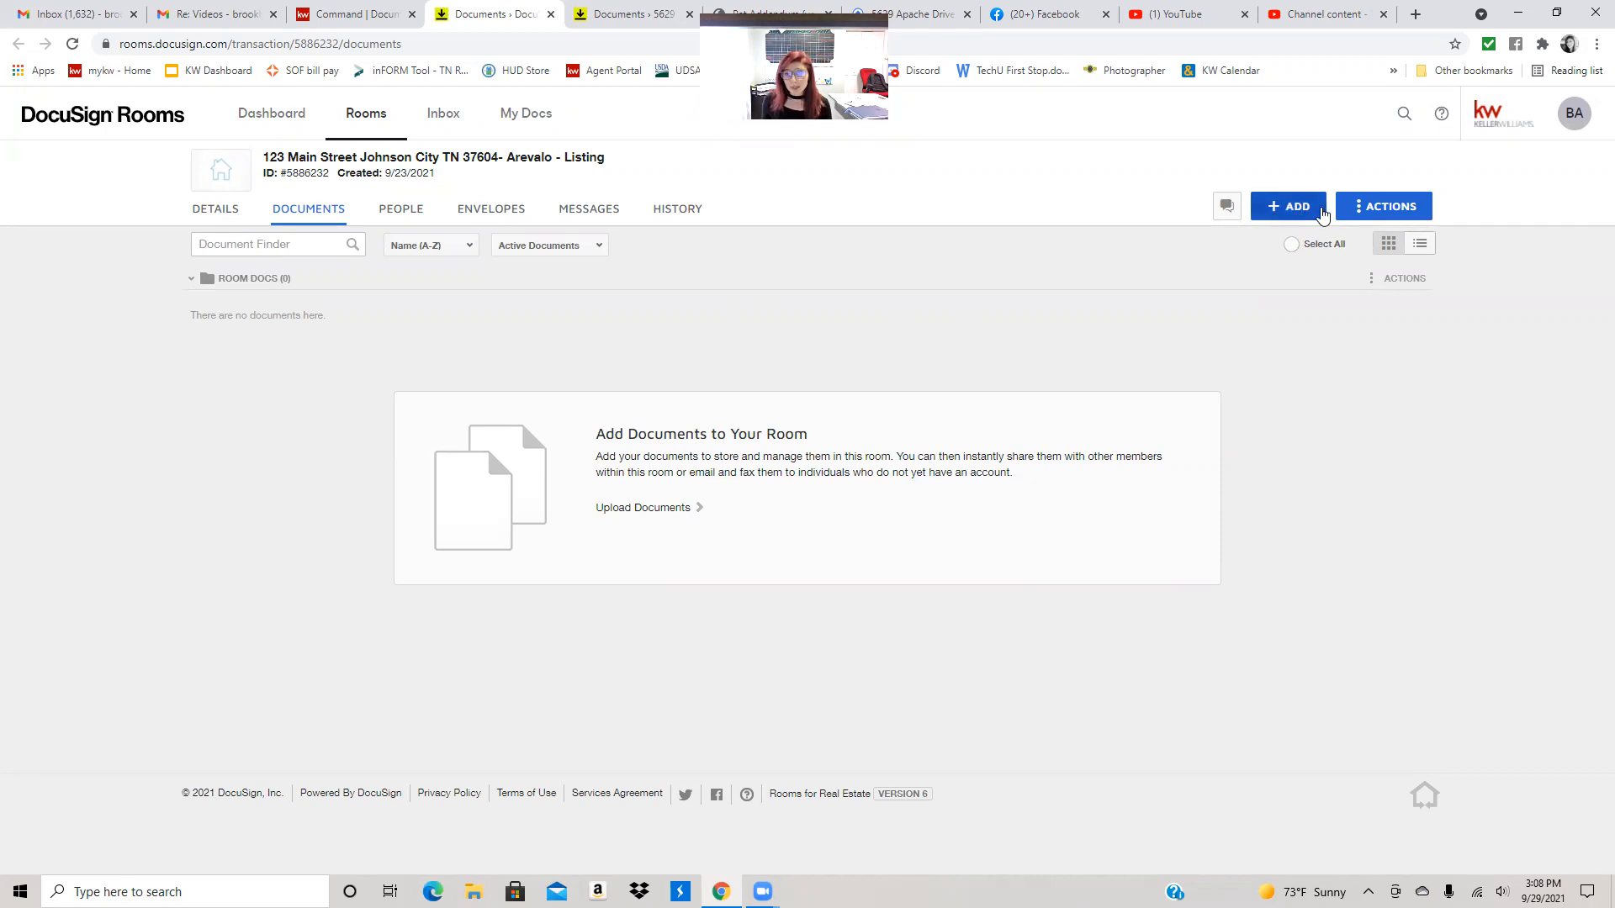
pyautogui.press('ctrl')
pyautogui.press('ctrl')
pyautogui.press('ctrl')
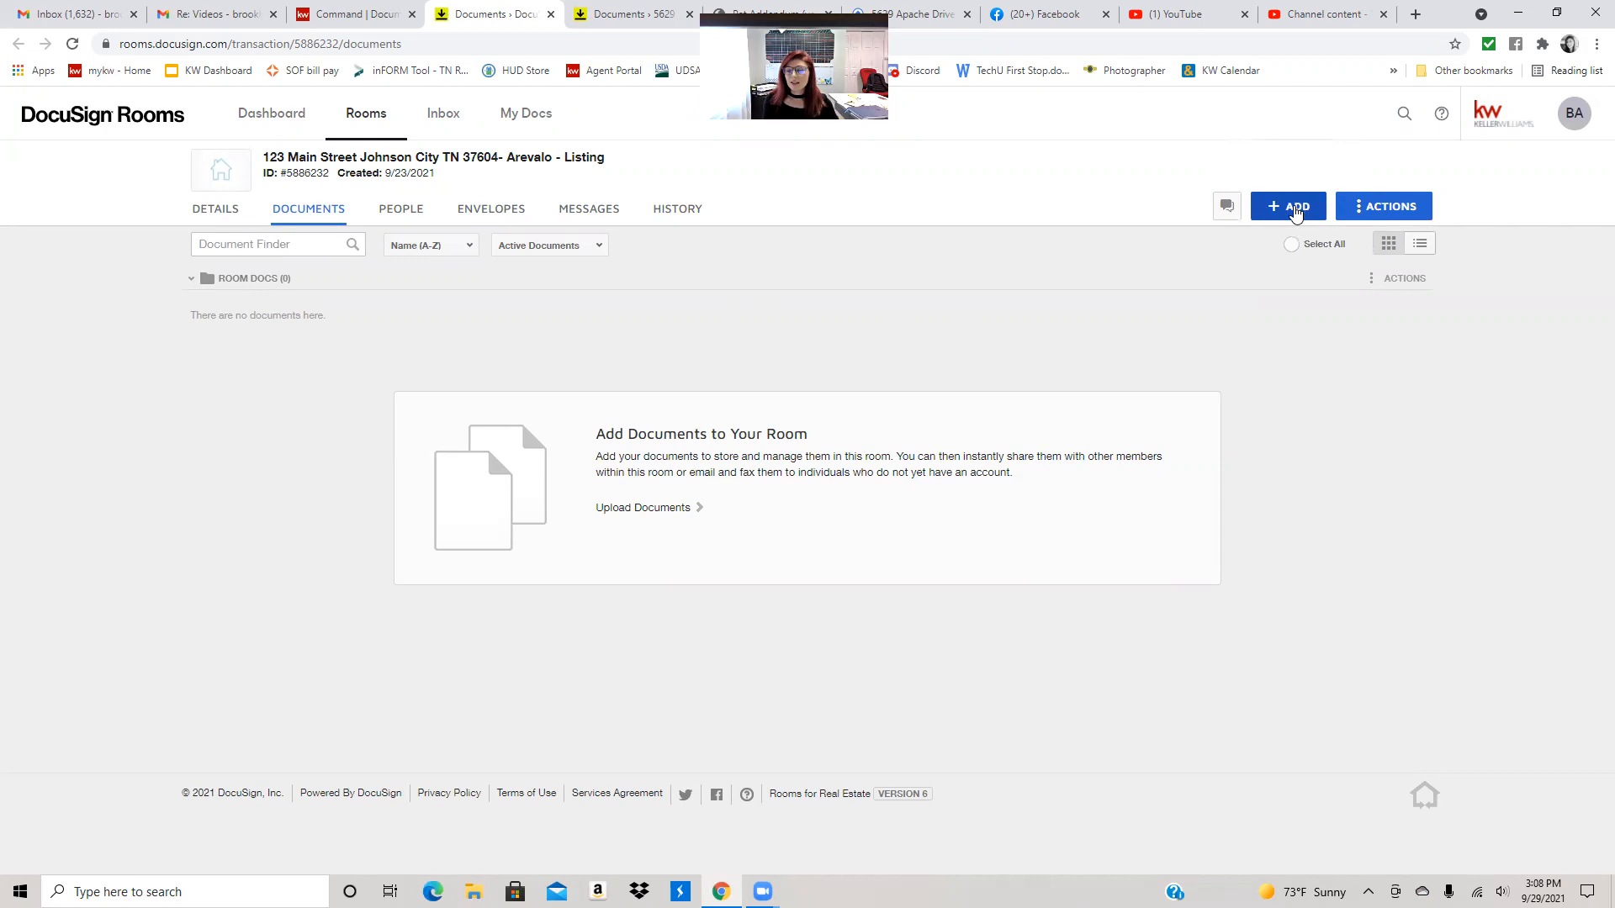
pyautogui.click(1296, 210)
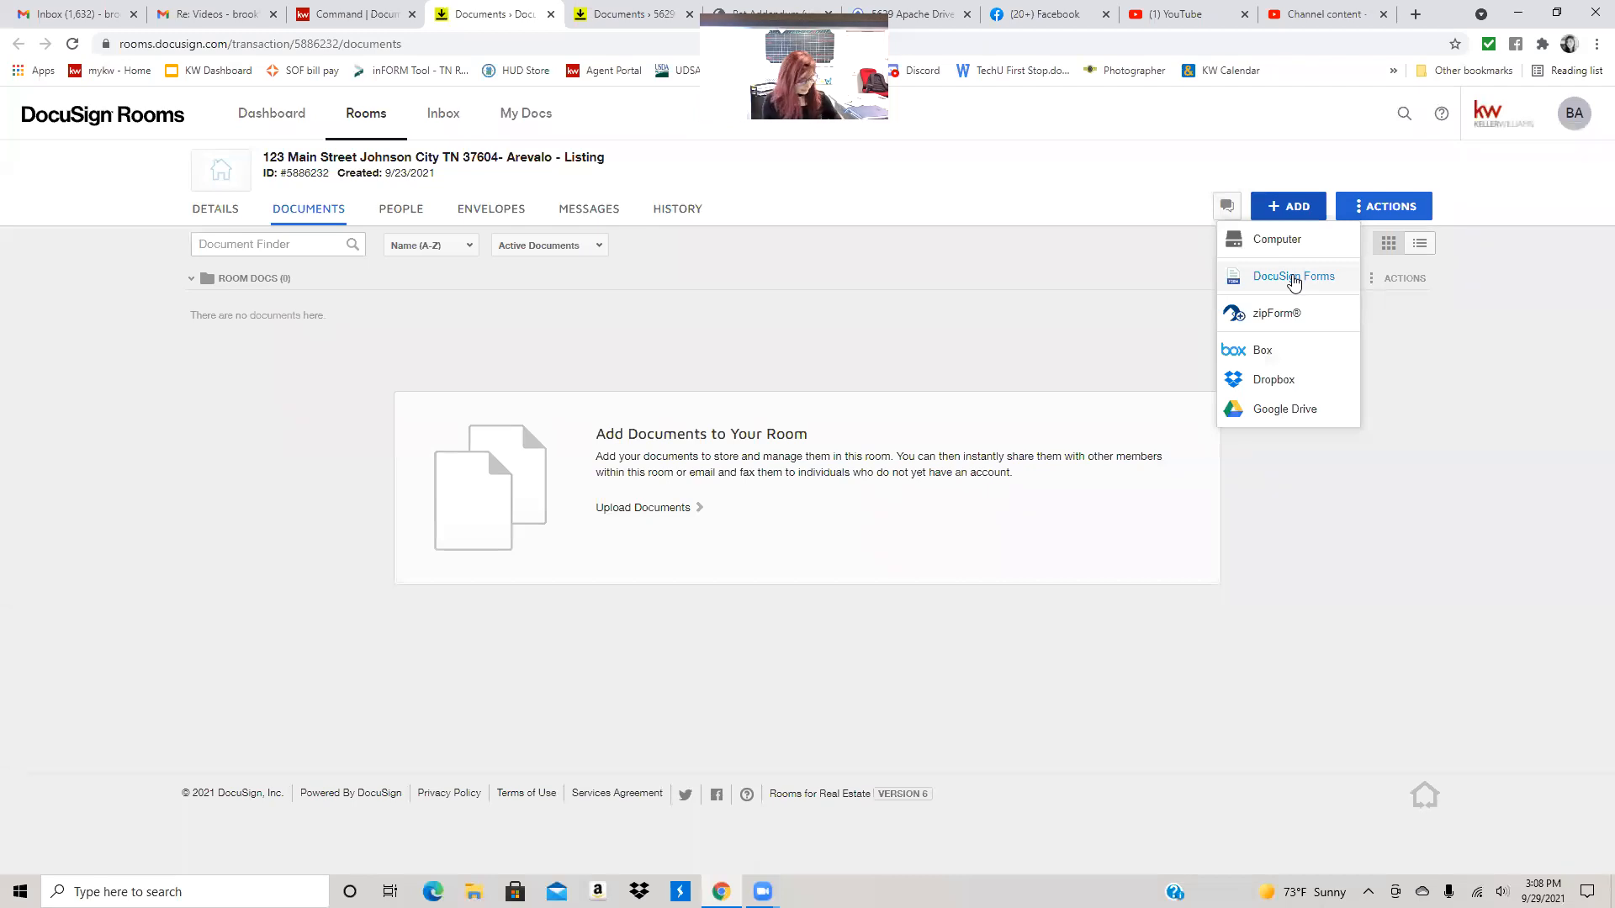
pyautogui.click(1294, 279)
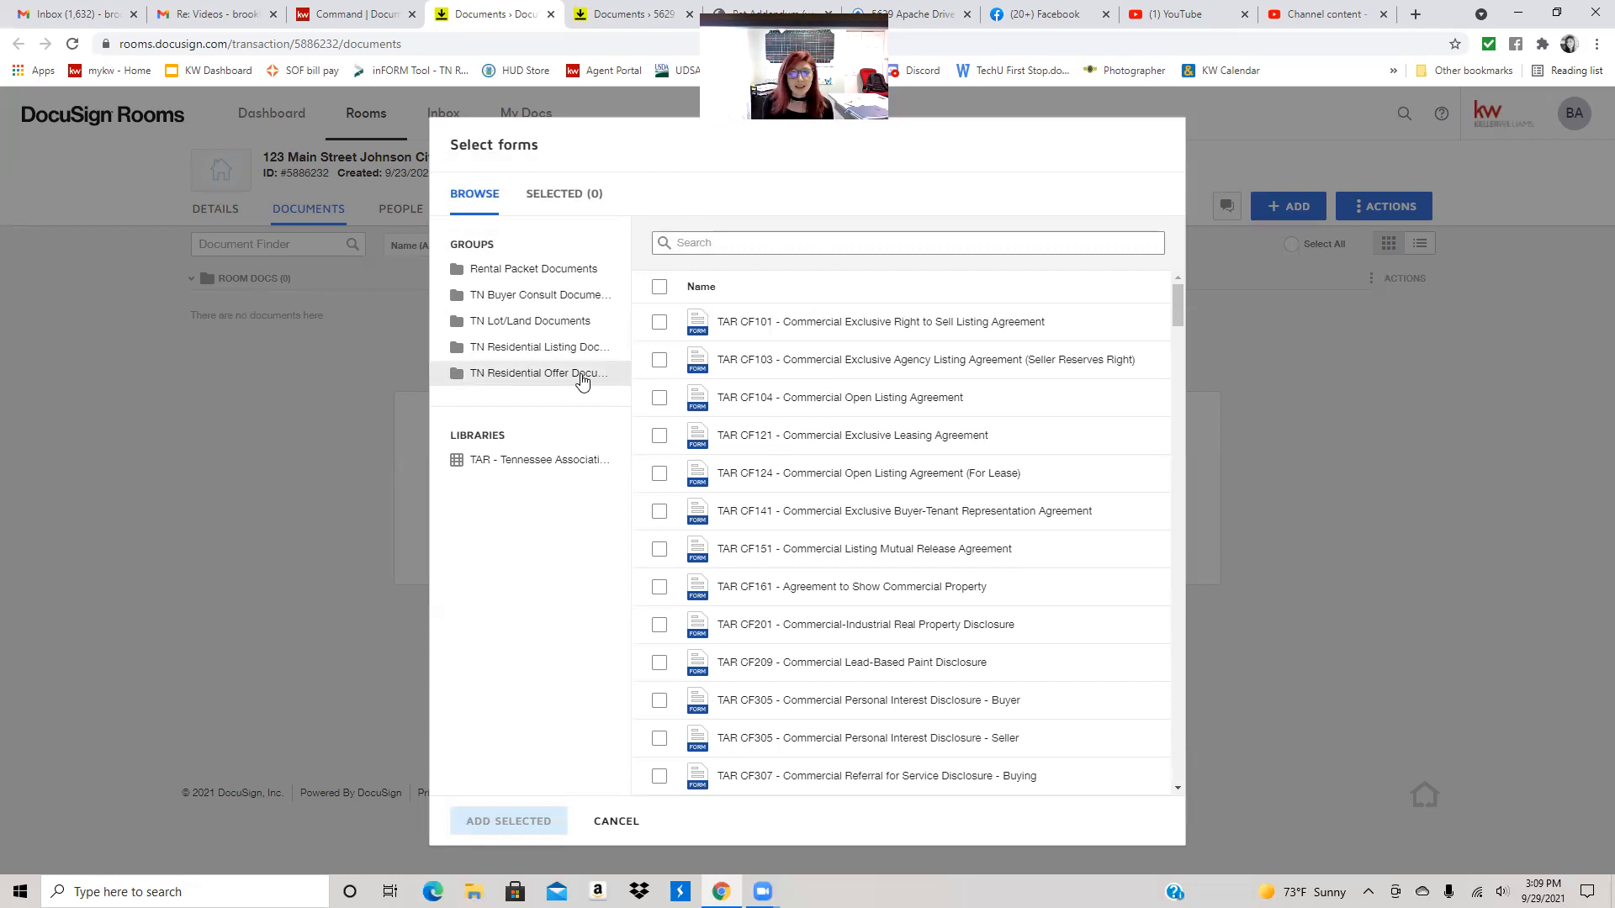
pyautogui.click(522, 296)
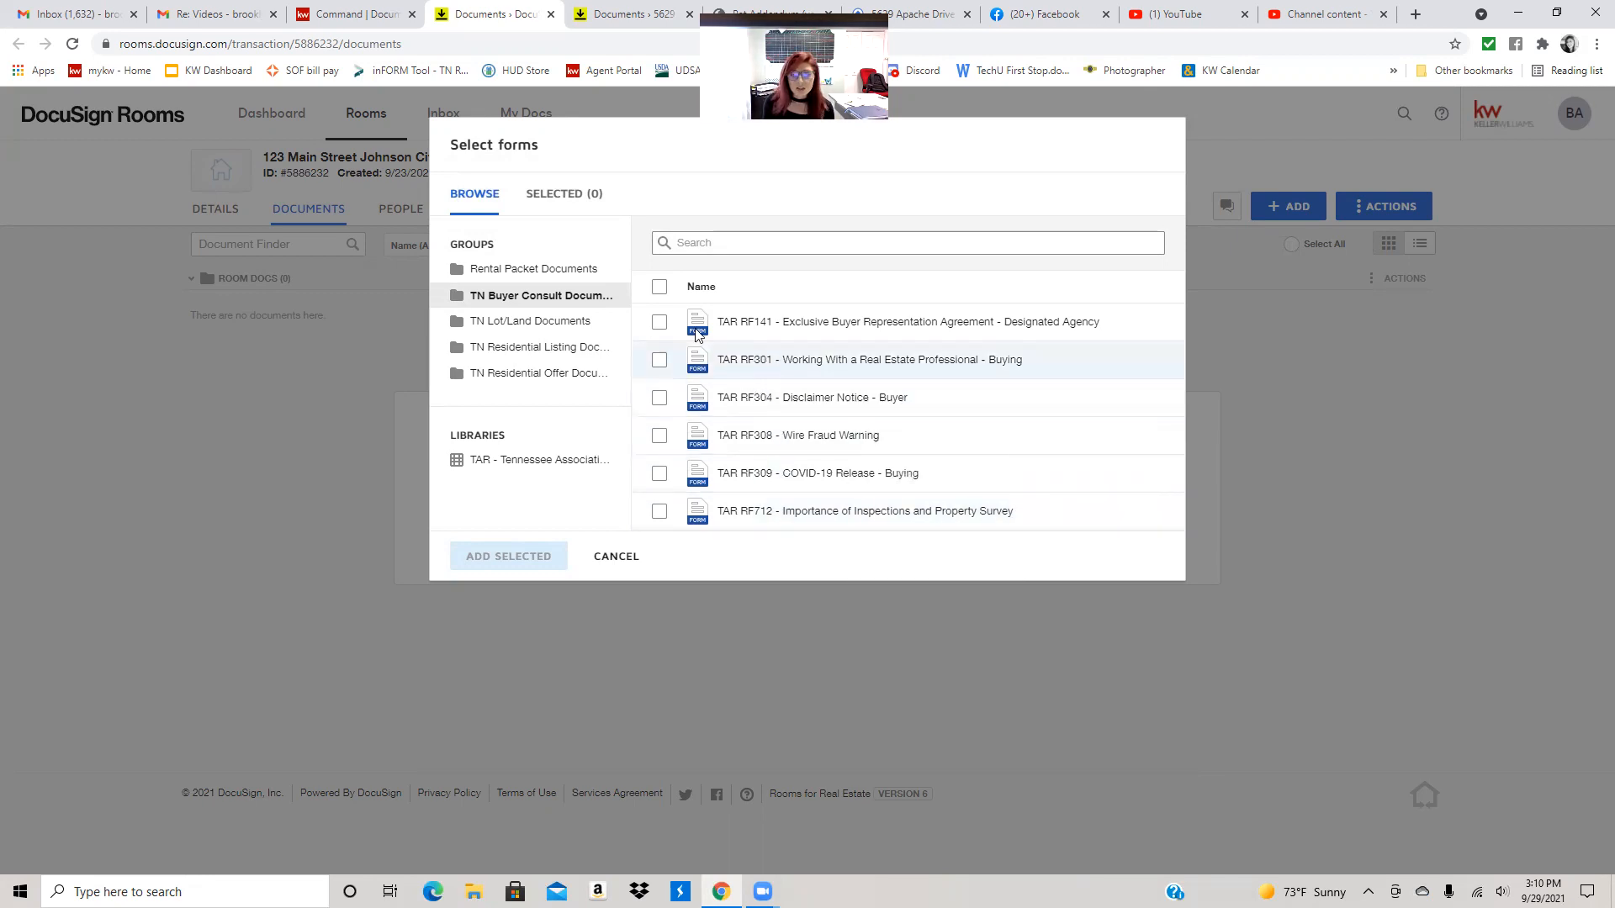
pyautogui.click(659, 325)
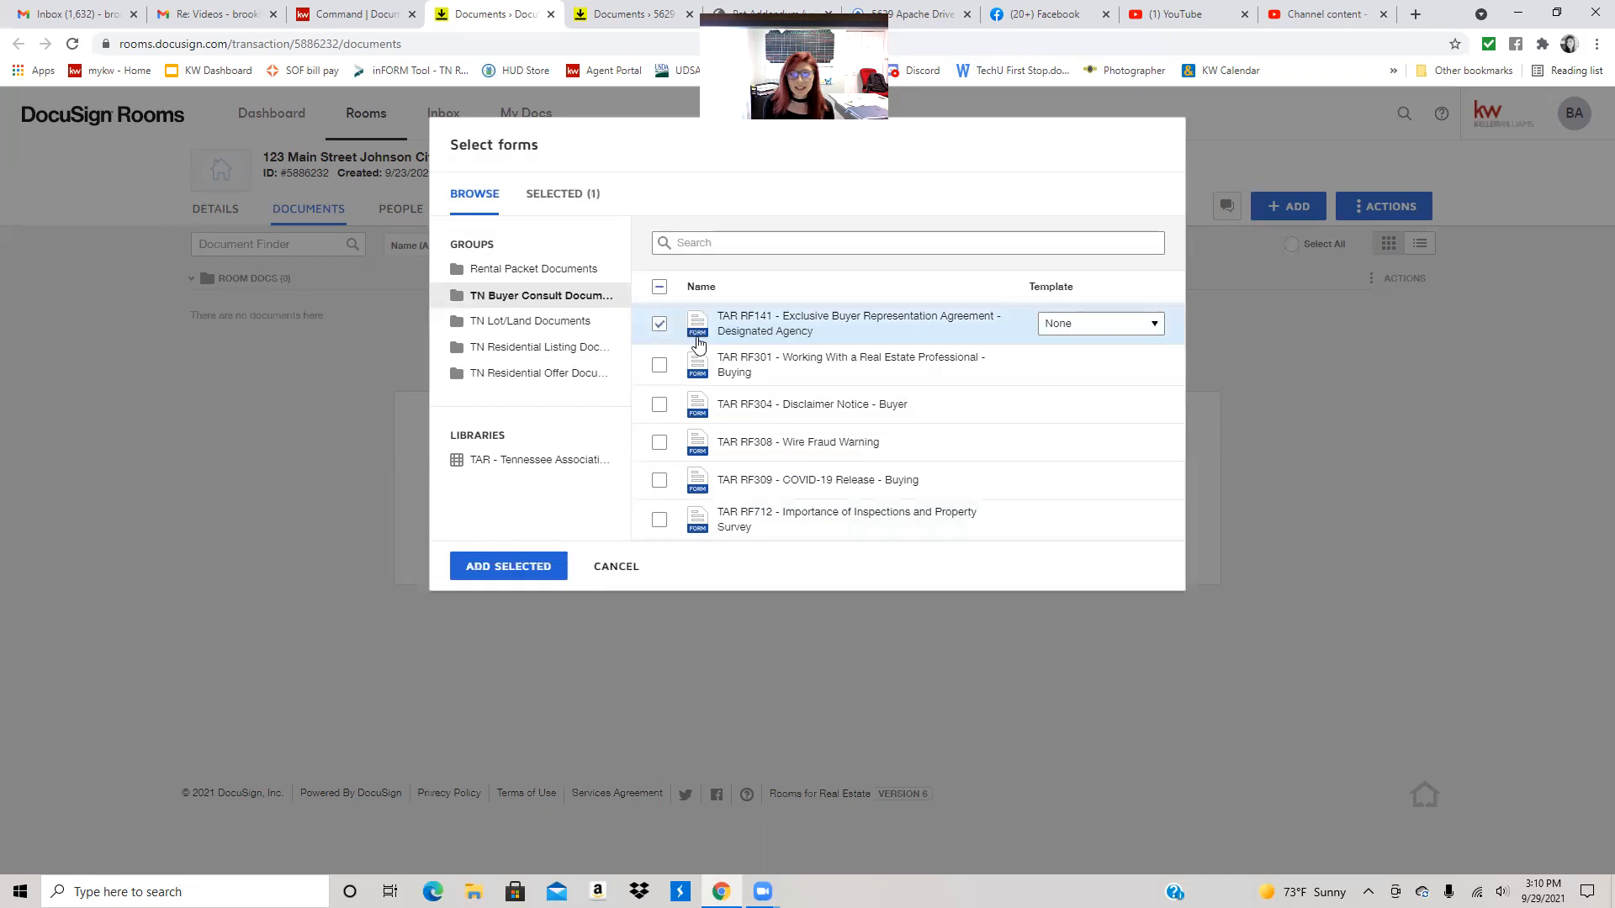
pyautogui.click(660, 407)
pyautogui.click(659, 481)
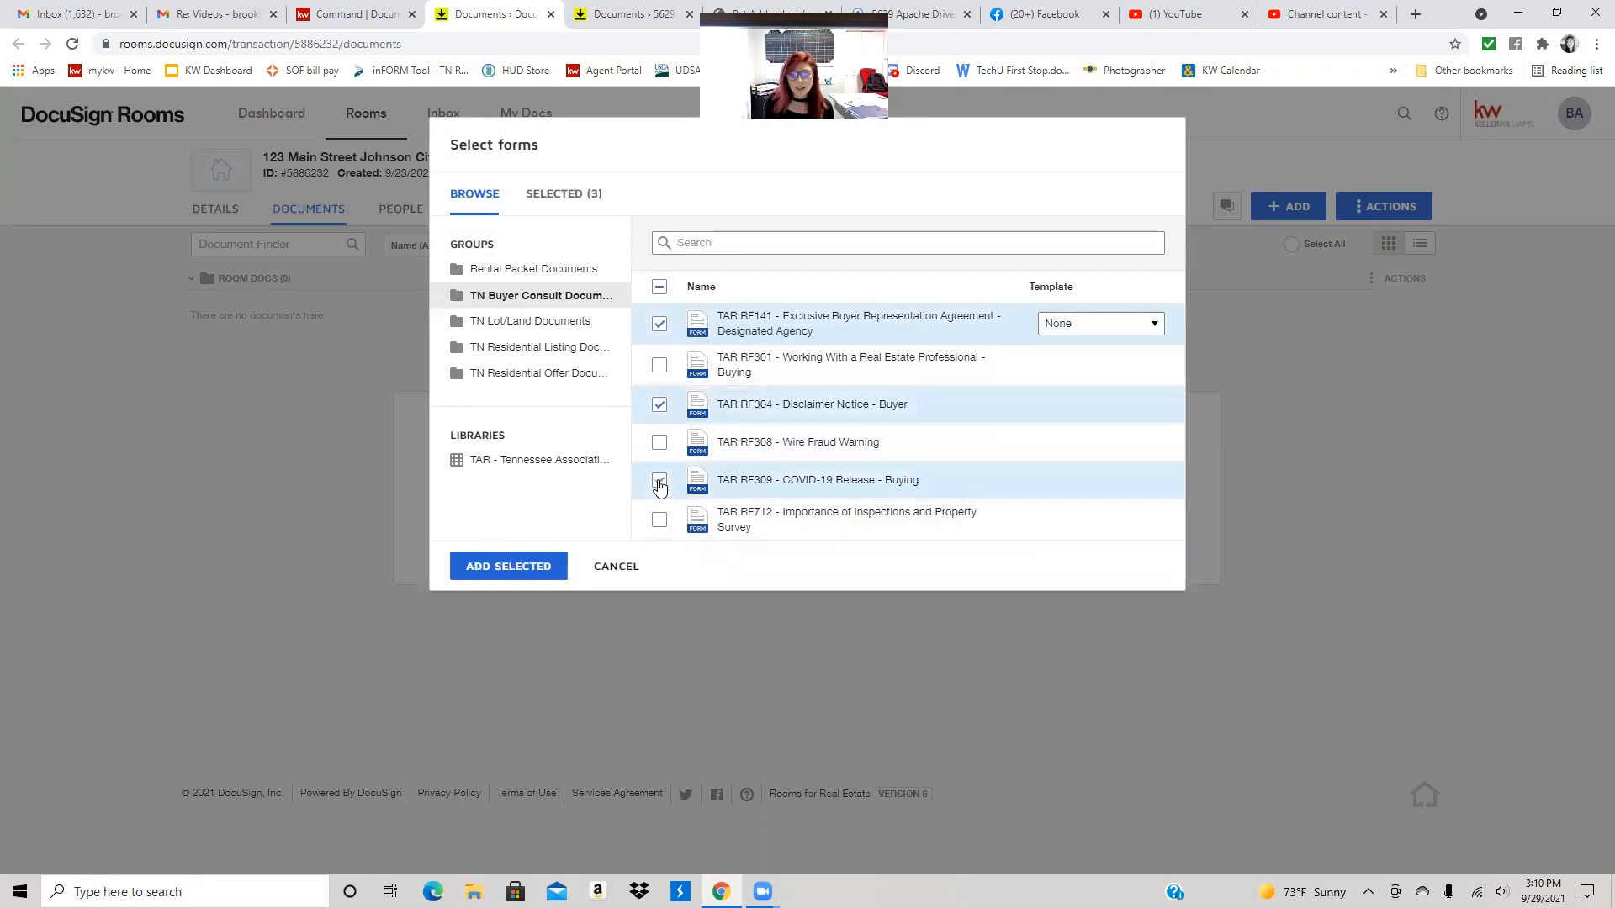
pyautogui.click(659, 324)
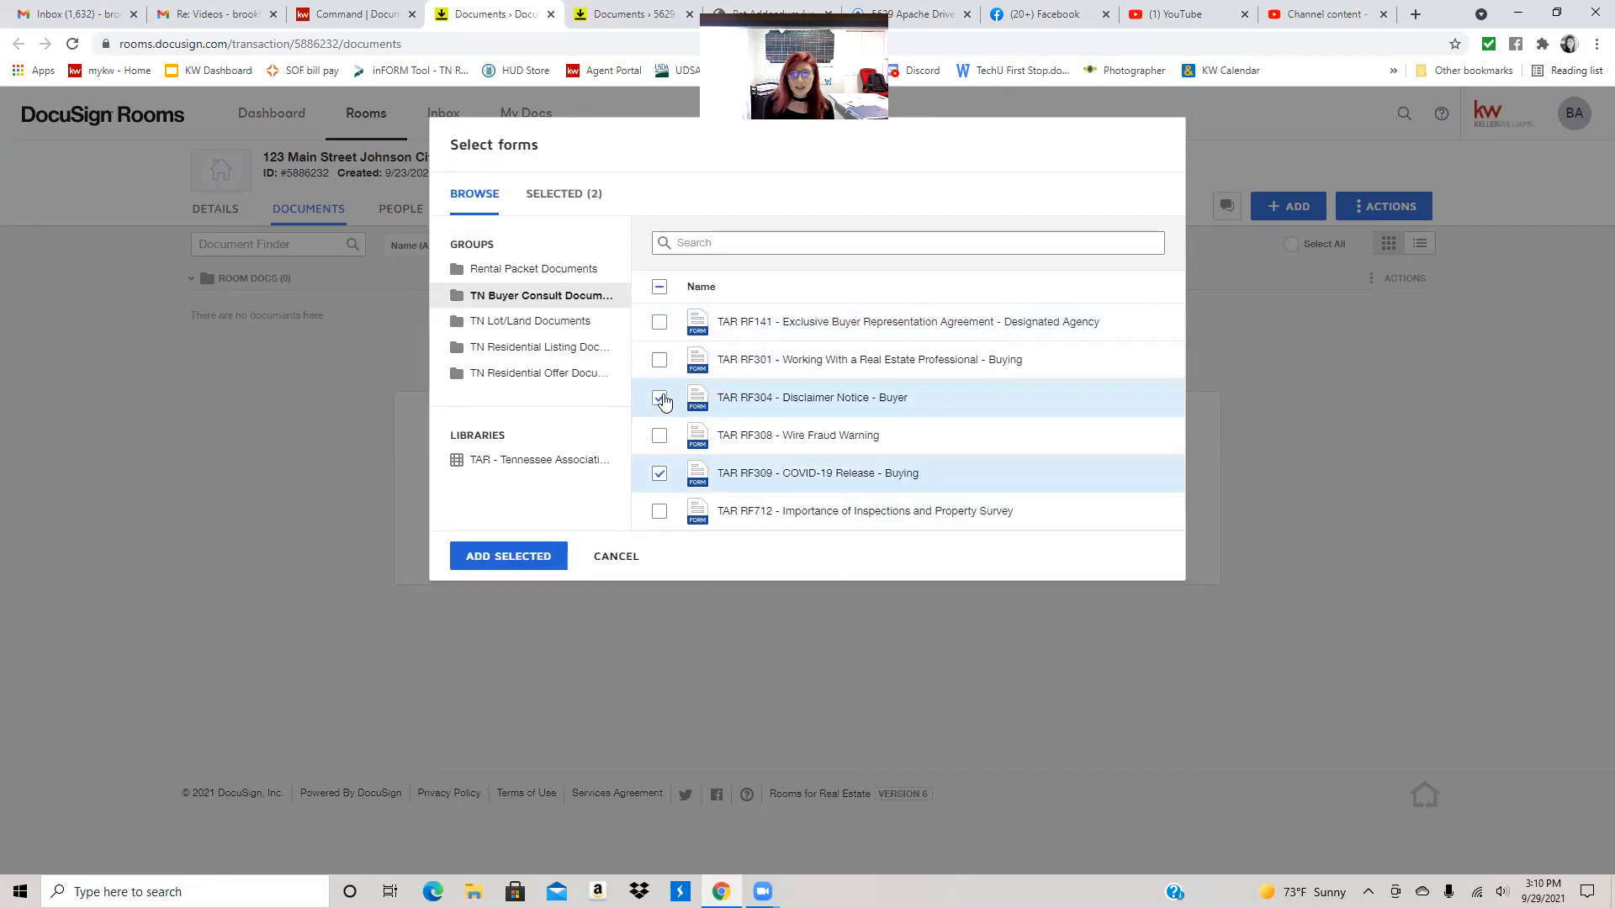
pyautogui.click(660, 398)
pyautogui.click(659, 474)
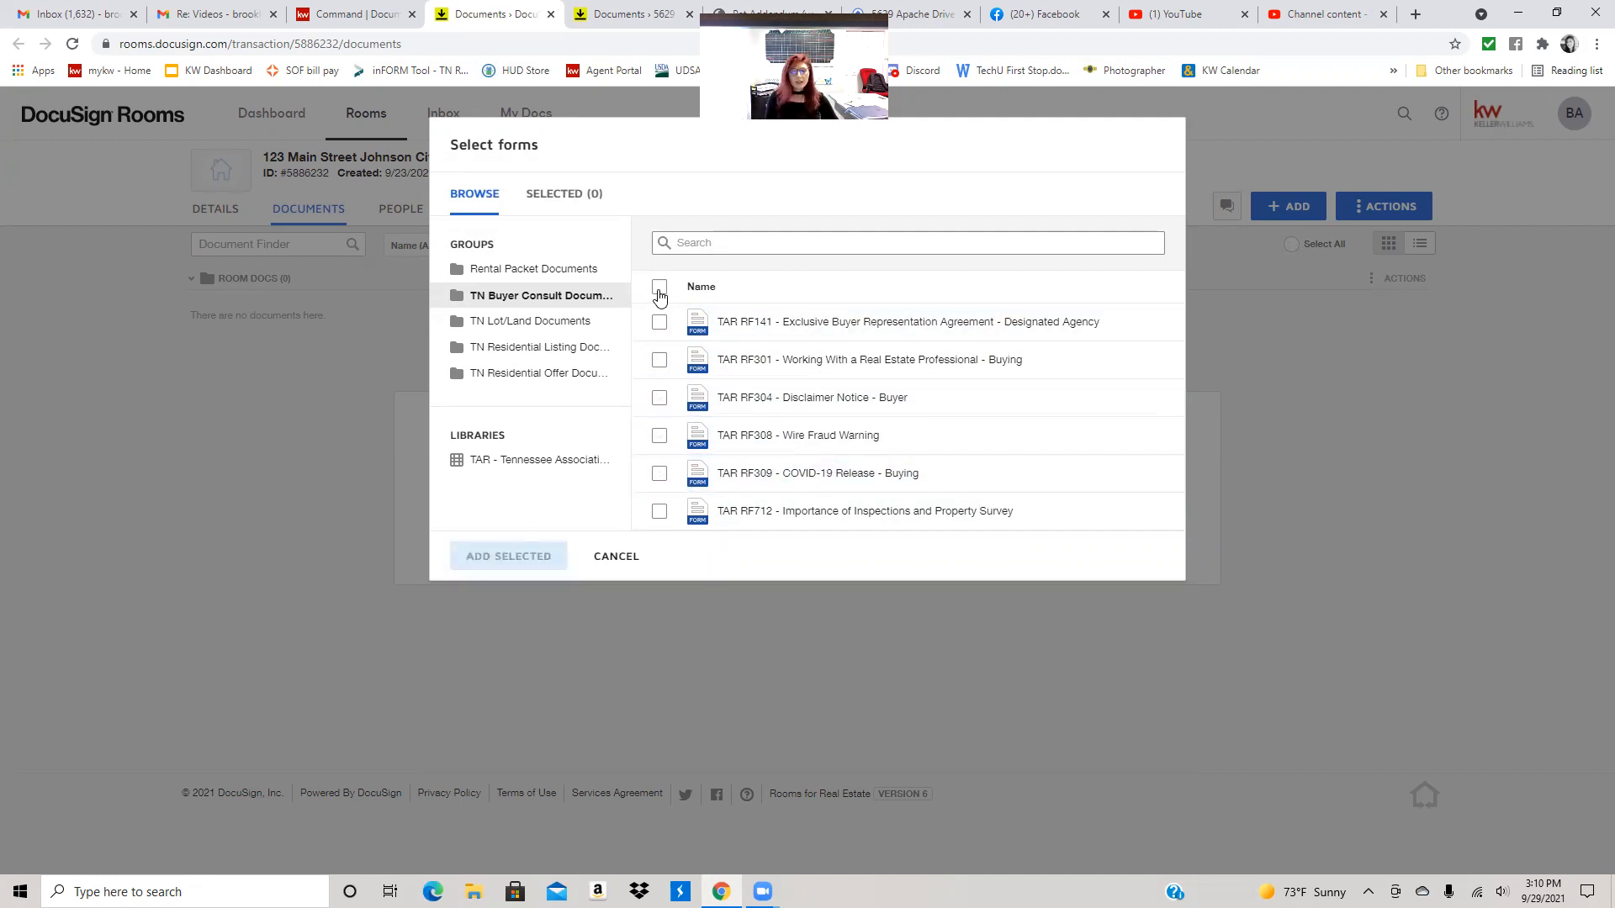
# Step: Select all forms in the TN Buyer Consult Documents group and add them to the room
pyautogui.click(659, 290)
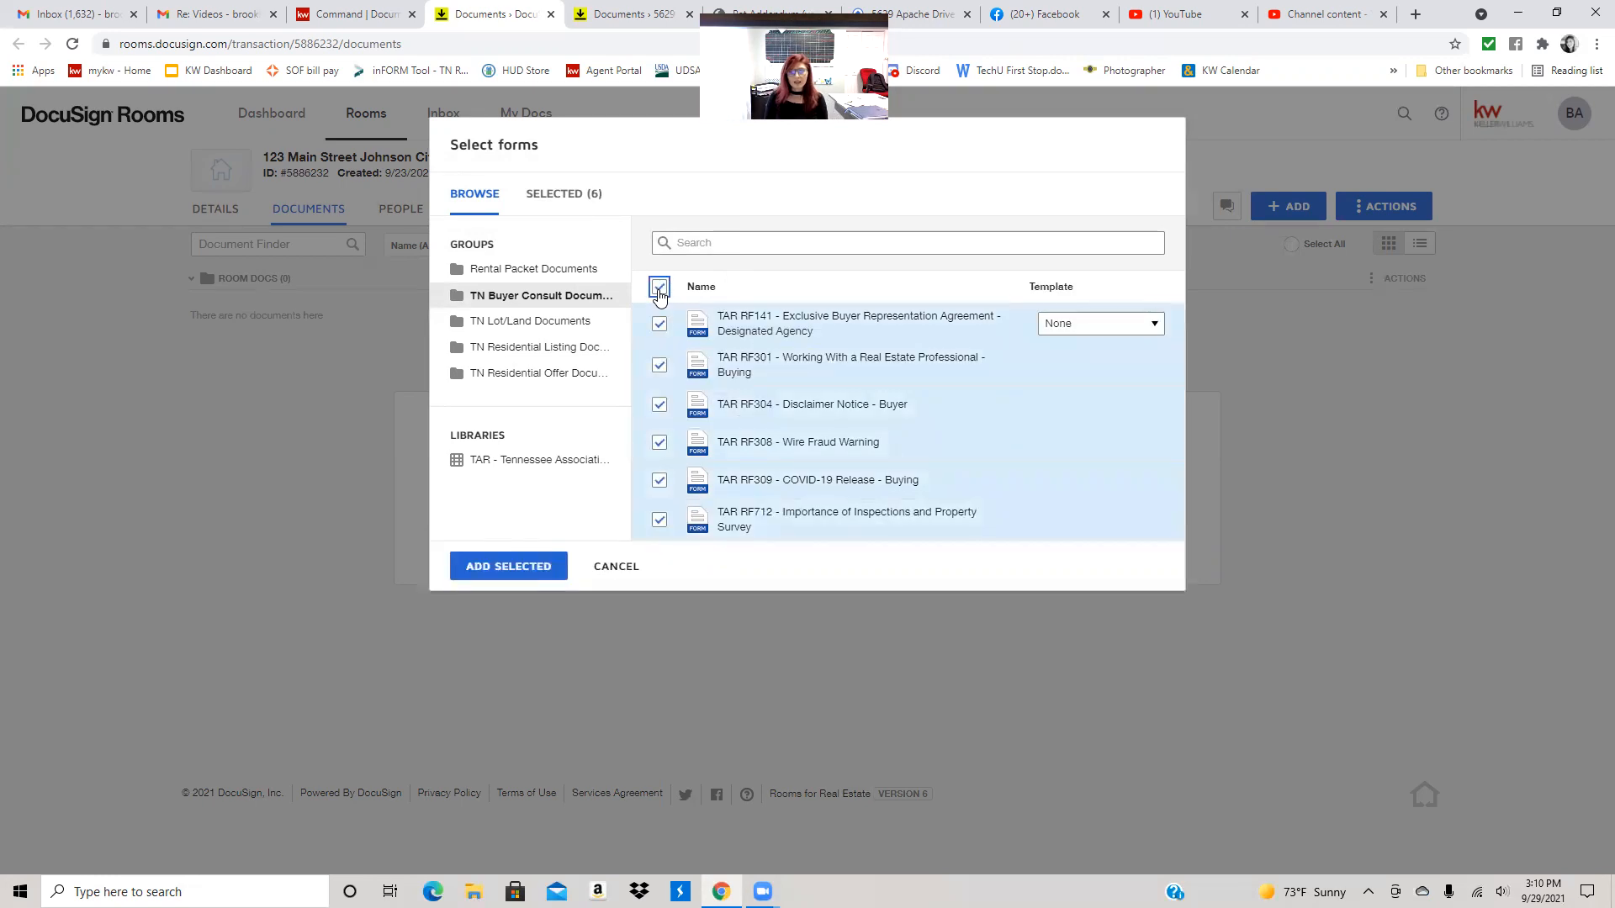
pyautogui.click(498, 566)
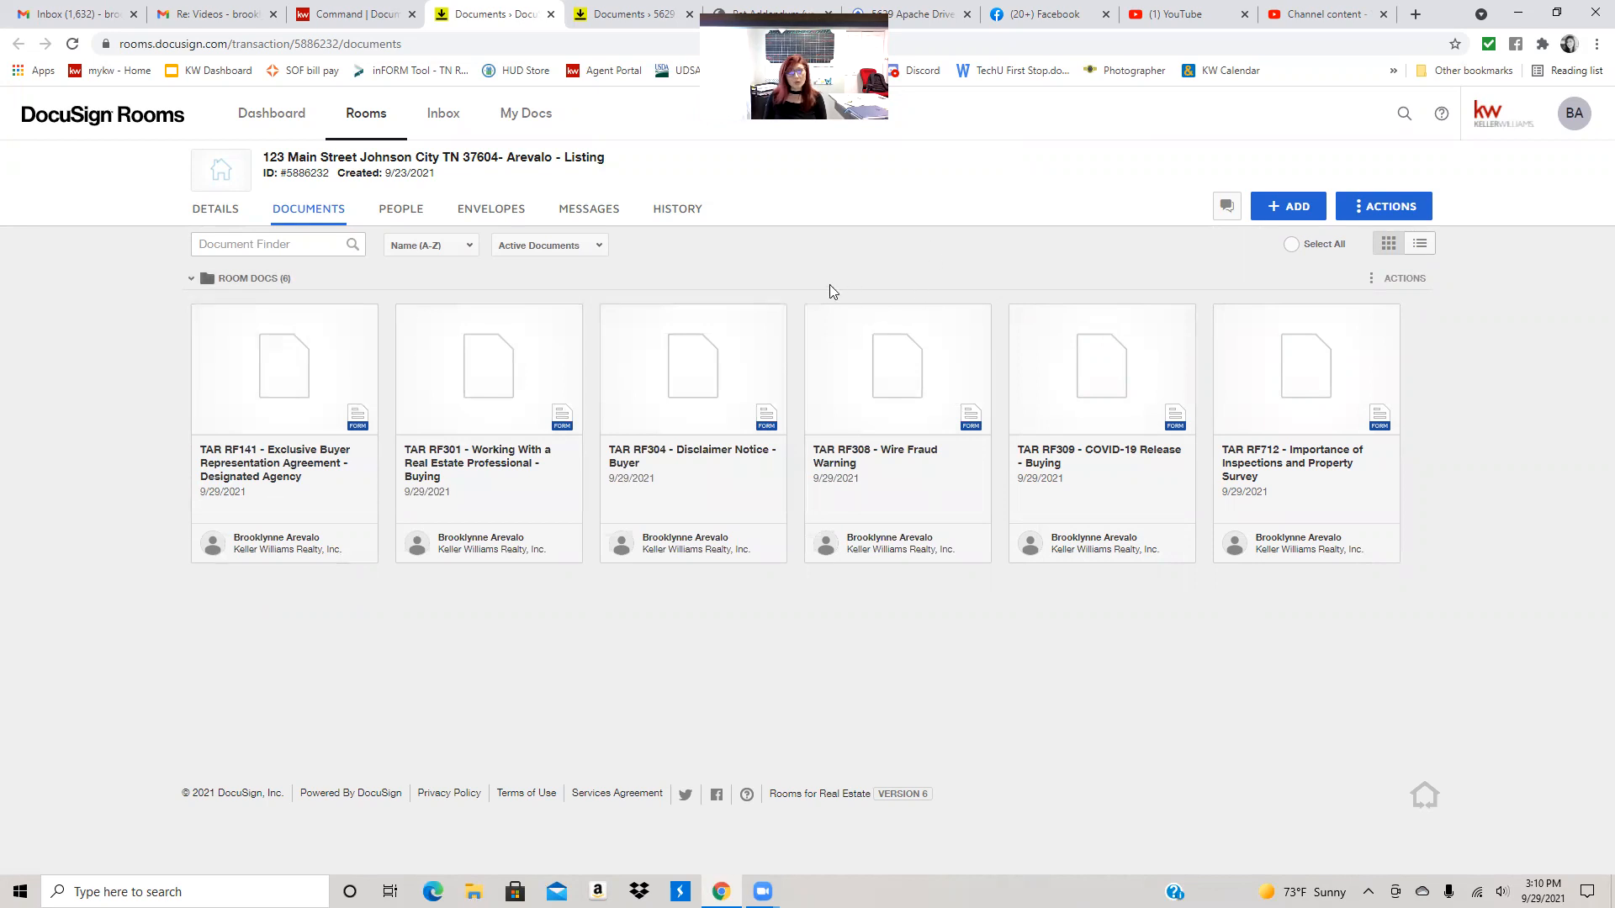
# Step: Create an envelope from all six TAR forms in the room, from RF141 through RF712
pyautogui.click(202, 317)
pyautogui.click(407, 318)
pyautogui.click(610, 319)
pyautogui.click(815, 318)
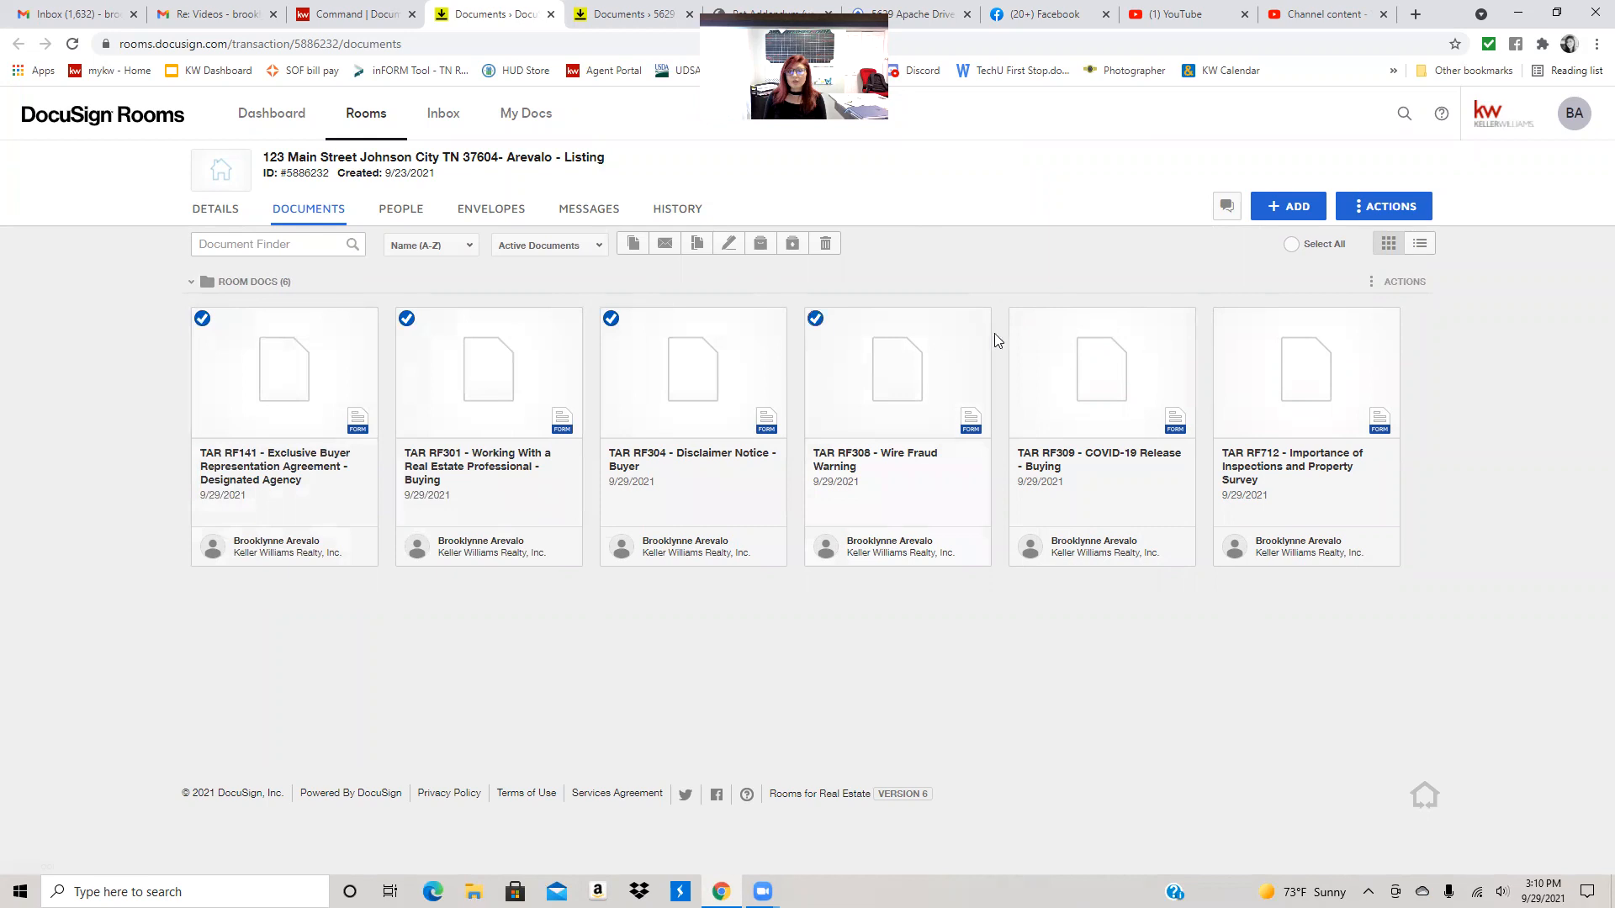
pyautogui.click(1020, 319)
pyautogui.click(1224, 317)
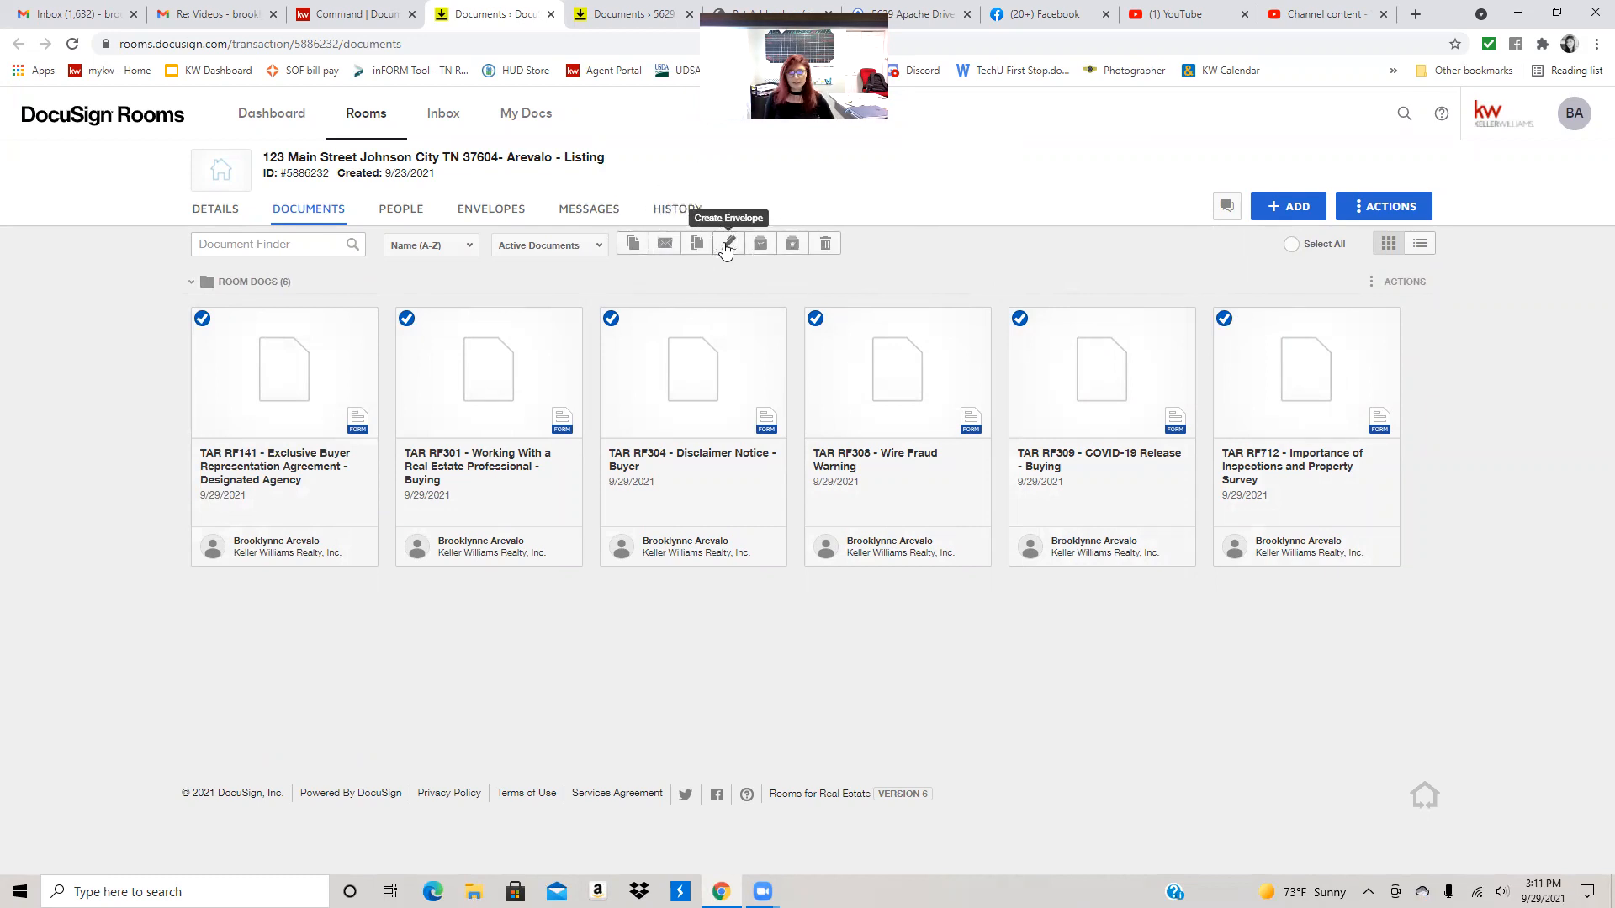
pyautogui.click(728, 245)
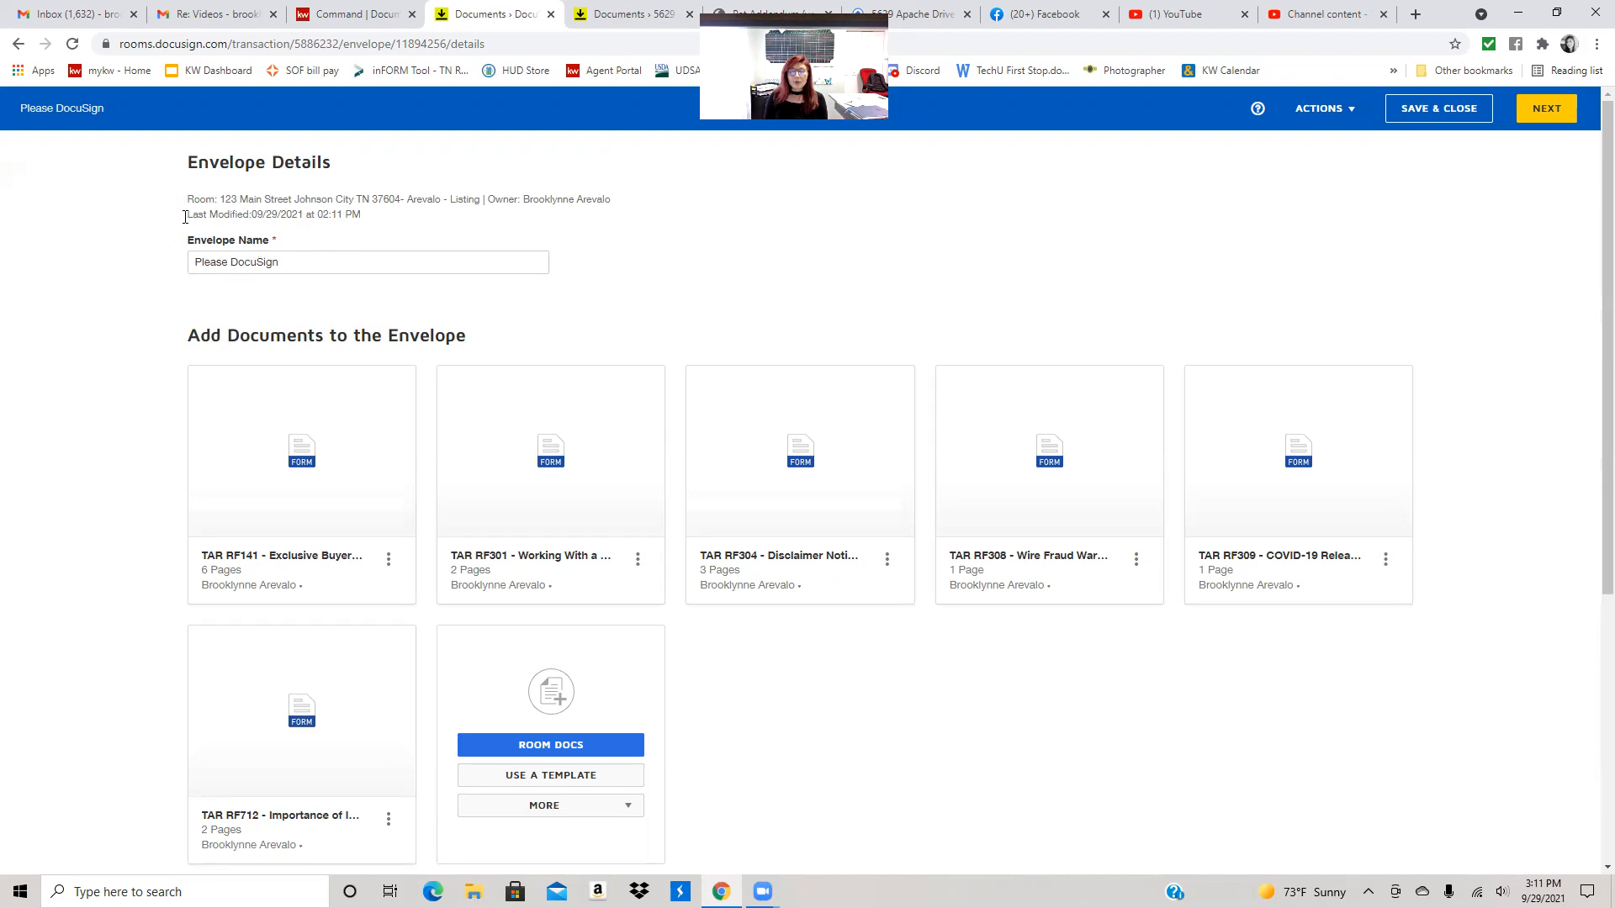
# Step: Rename the envelope to "Buyer Documents"
pyautogui.moveTo(285, 262); pyautogui.dragTo(130, 260)
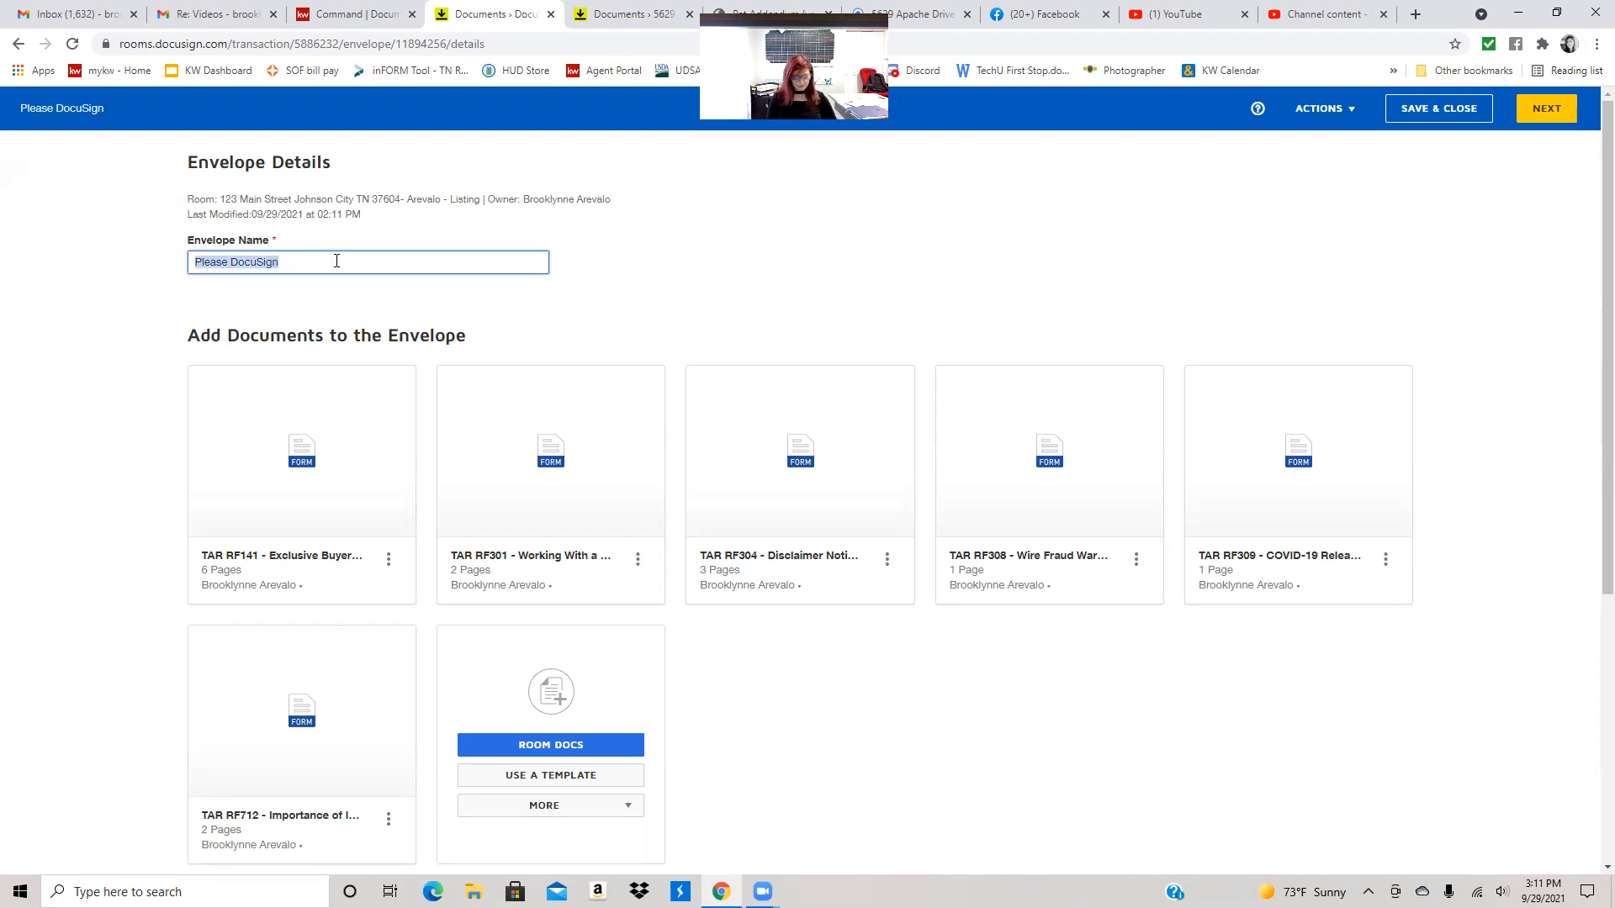
pyautogui.write('Buyer')
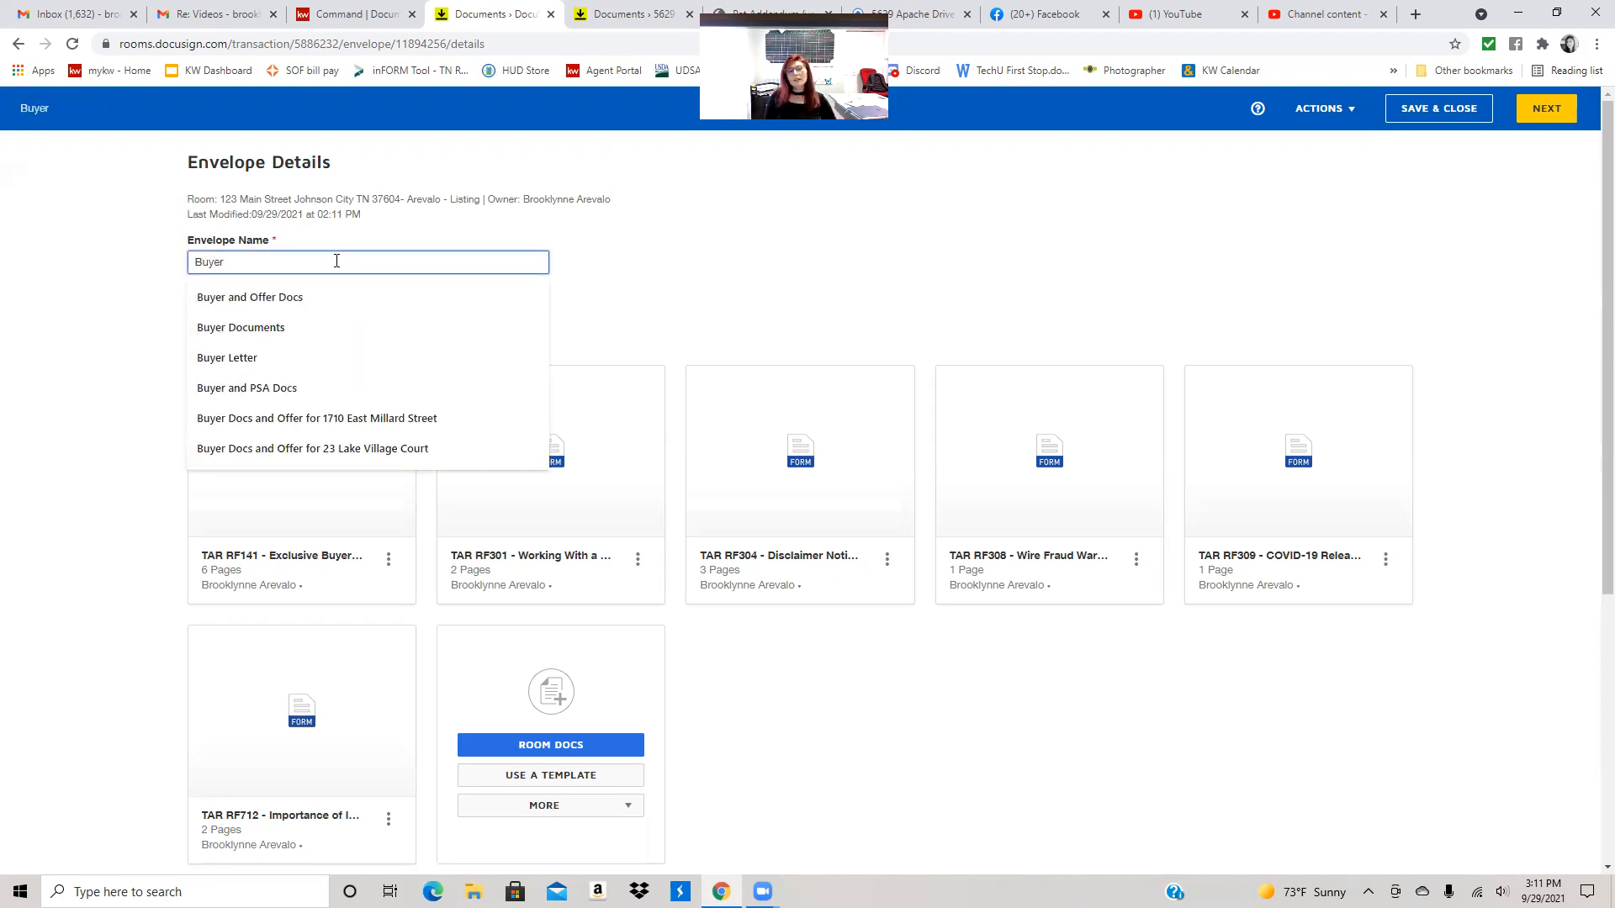
pyautogui.click(288, 328)
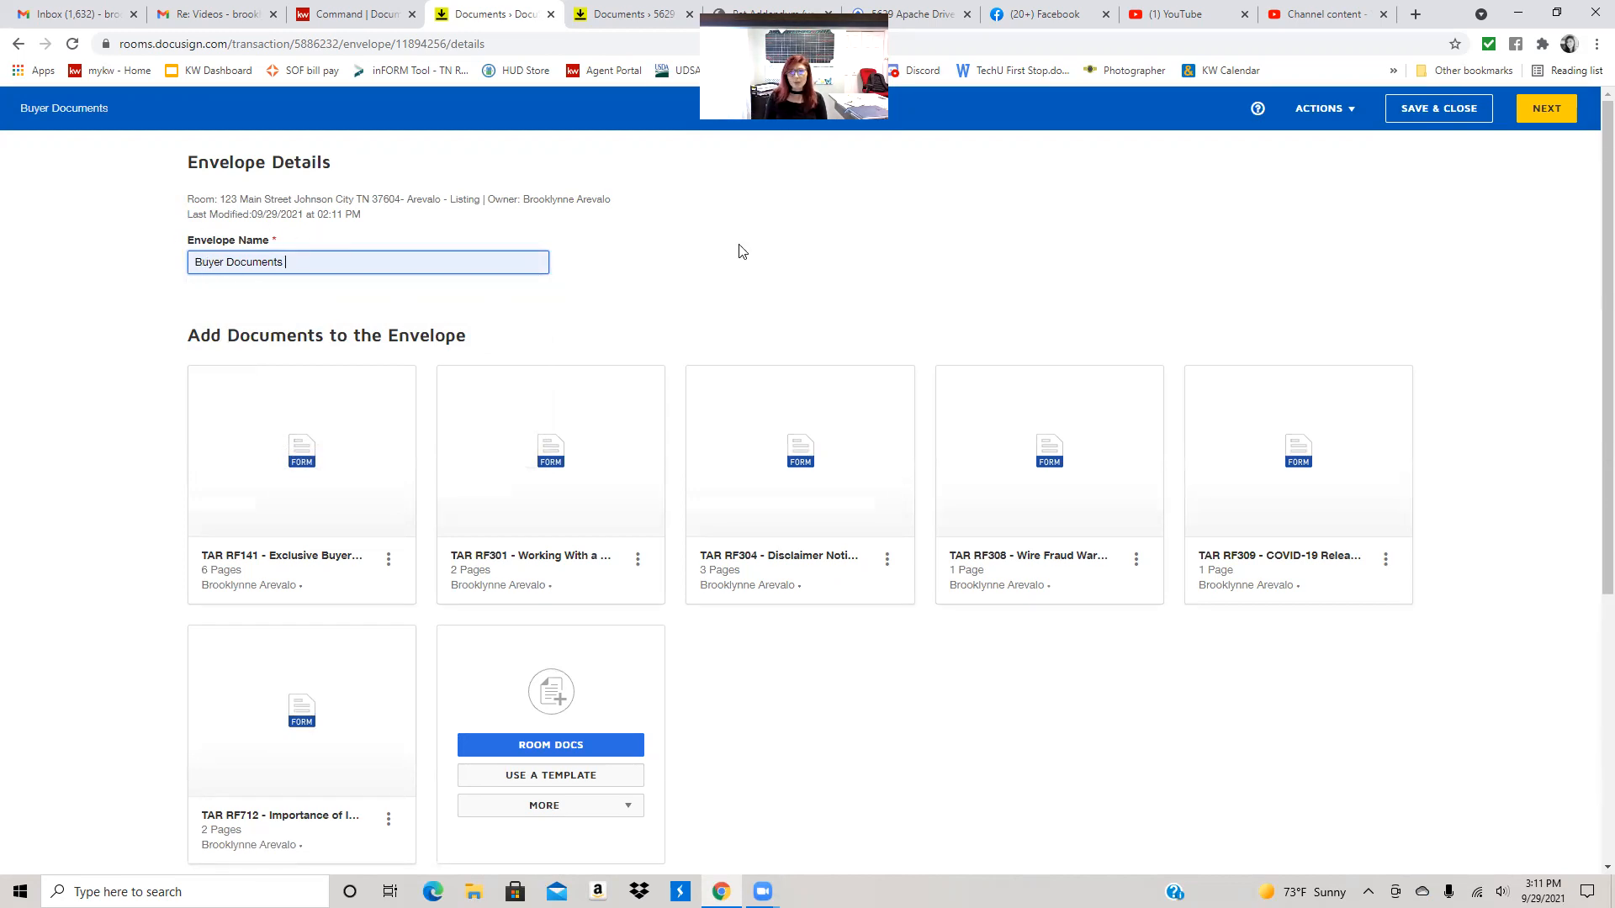
# Step: Add the pre-tagged Buyer Broker role as an envelope recipient, assigned to the agent's own contact
pyautogui.scroll(-2, 740, 248)
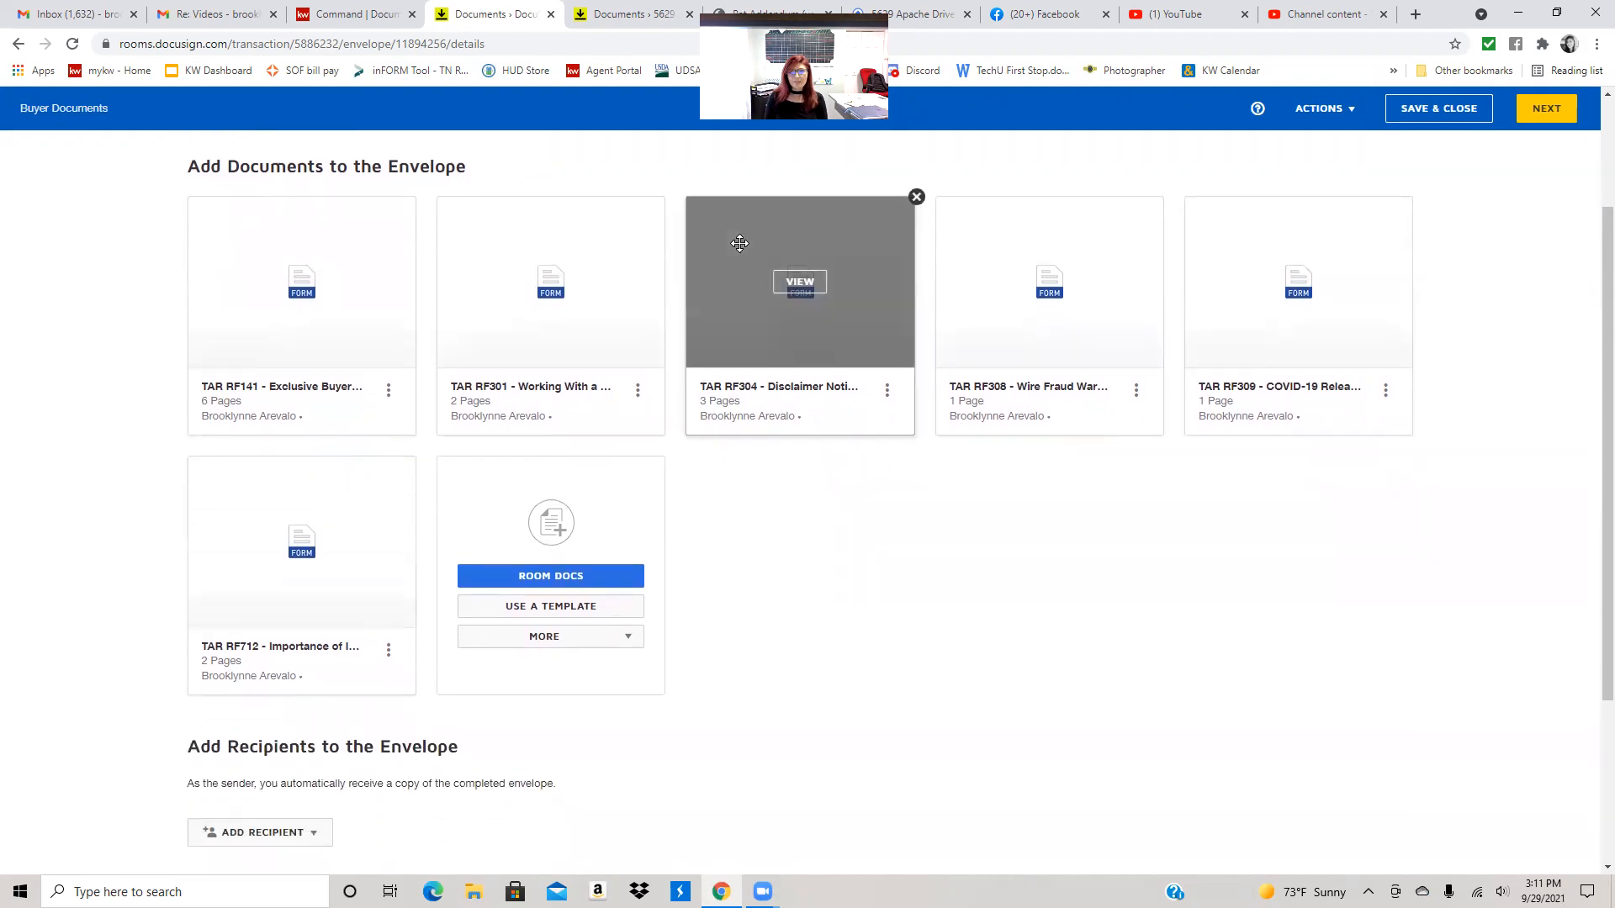
pyautogui.scroll(-2, 740, 244)
pyautogui.scroll(2, 849, 345)
pyautogui.moveTo(845, 363)
pyautogui.mouseDown()
pyautogui.moveTo(143, 368)
pyautogui.moveTo(880, 360)
pyautogui.moveTo(866, 370)
pyautogui.mouseUp()
pyautogui.scroll(-3, 904, 683)
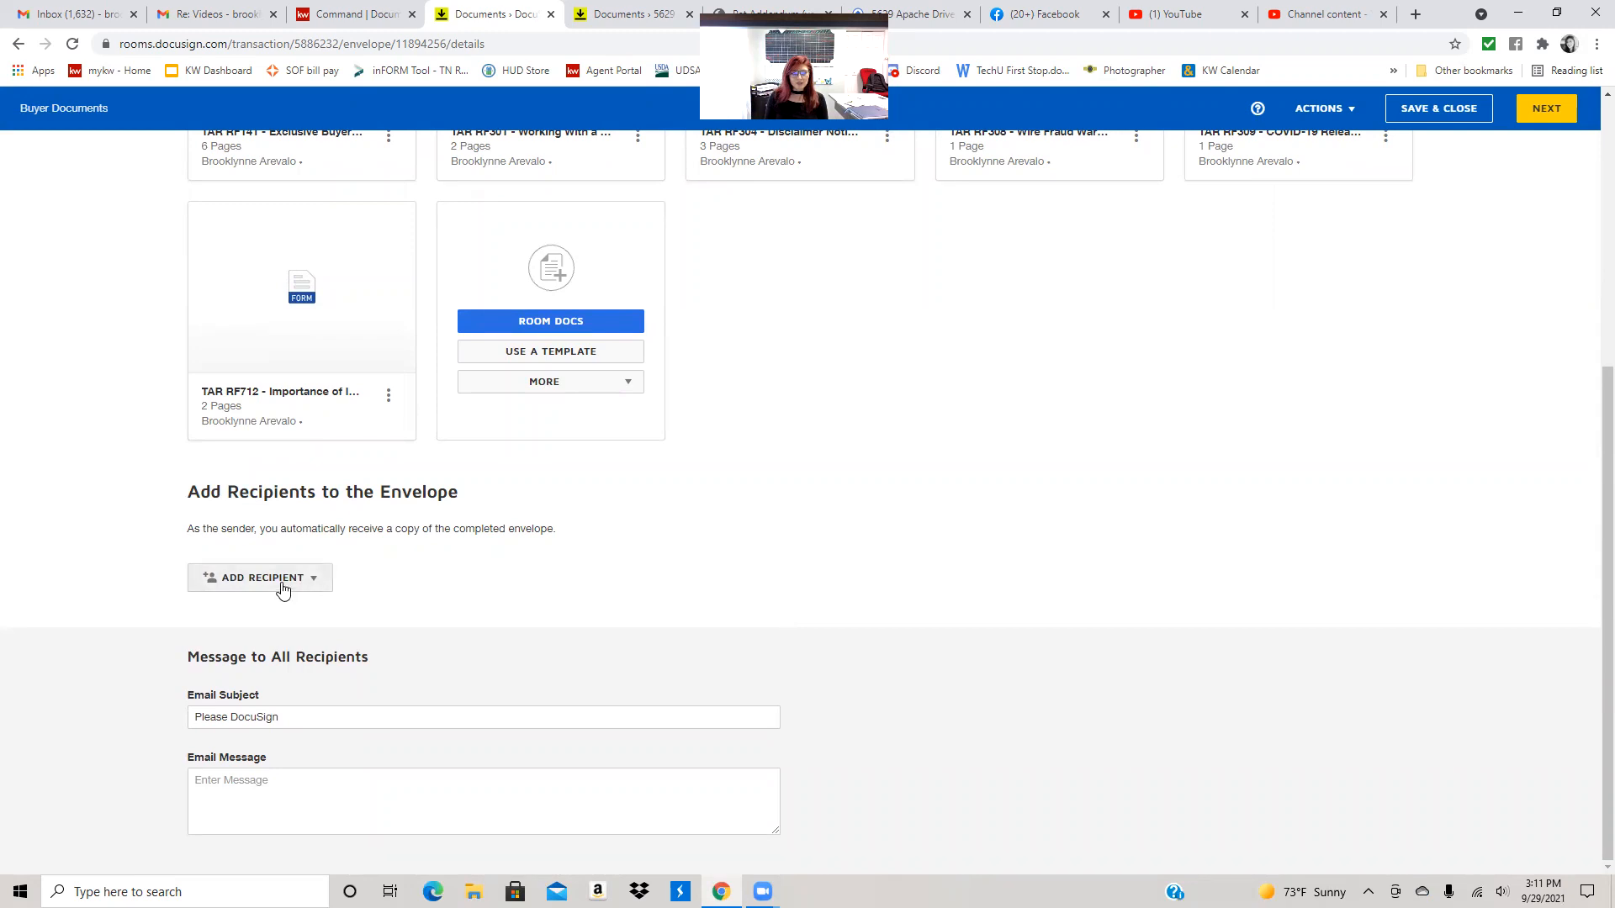
pyautogui.scroll(2, 455, 569)
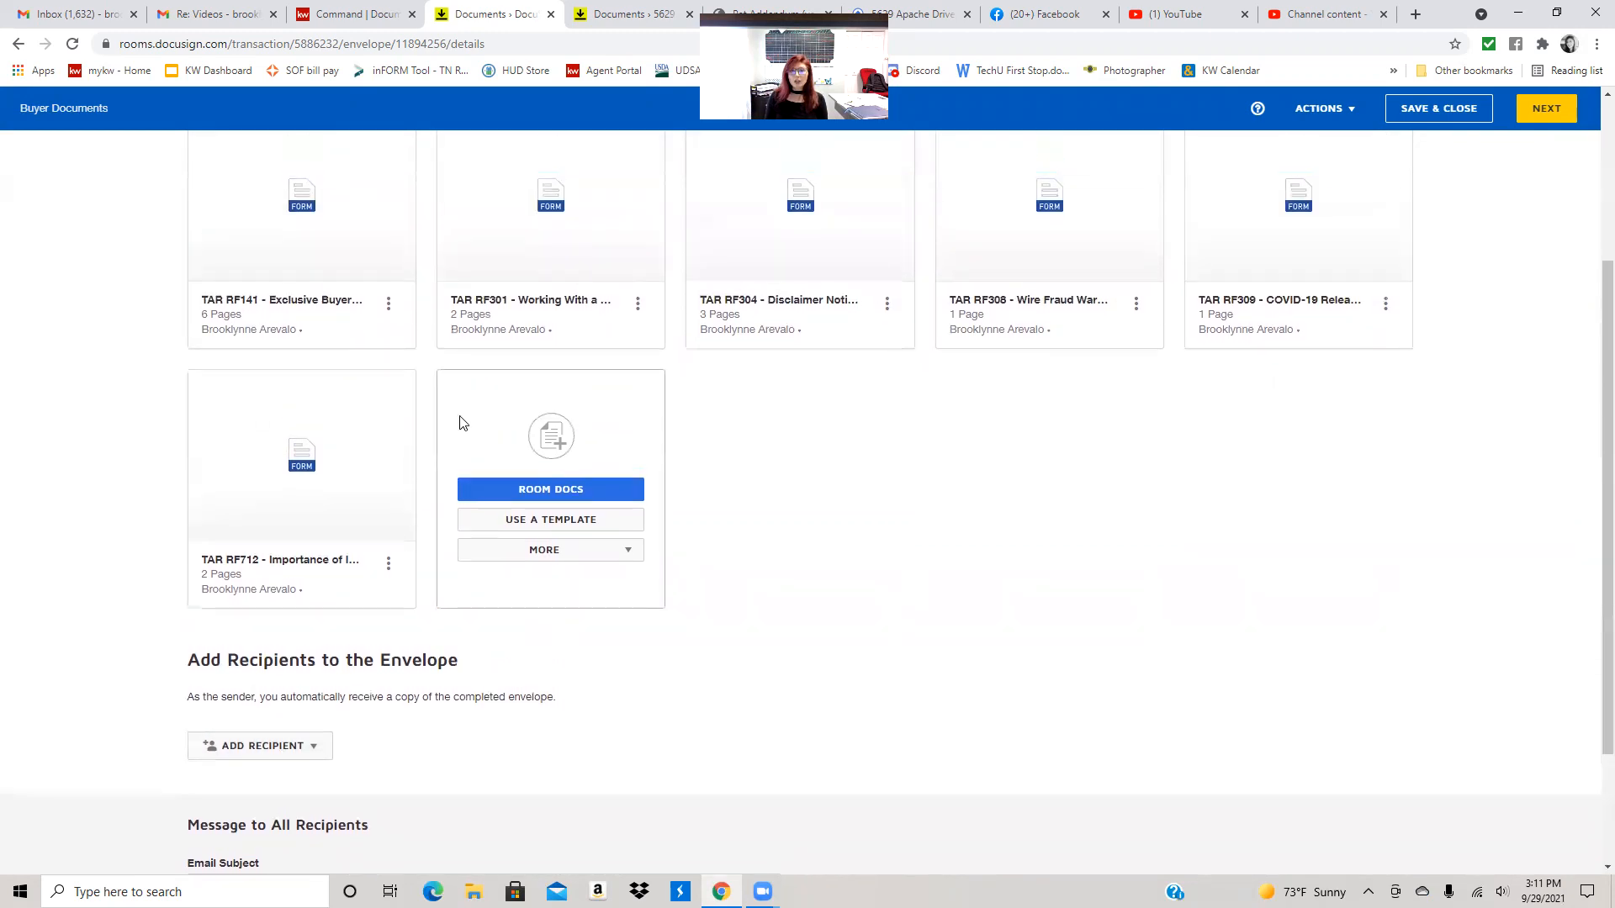
pyautogui.scroll(-1, 768, 584)
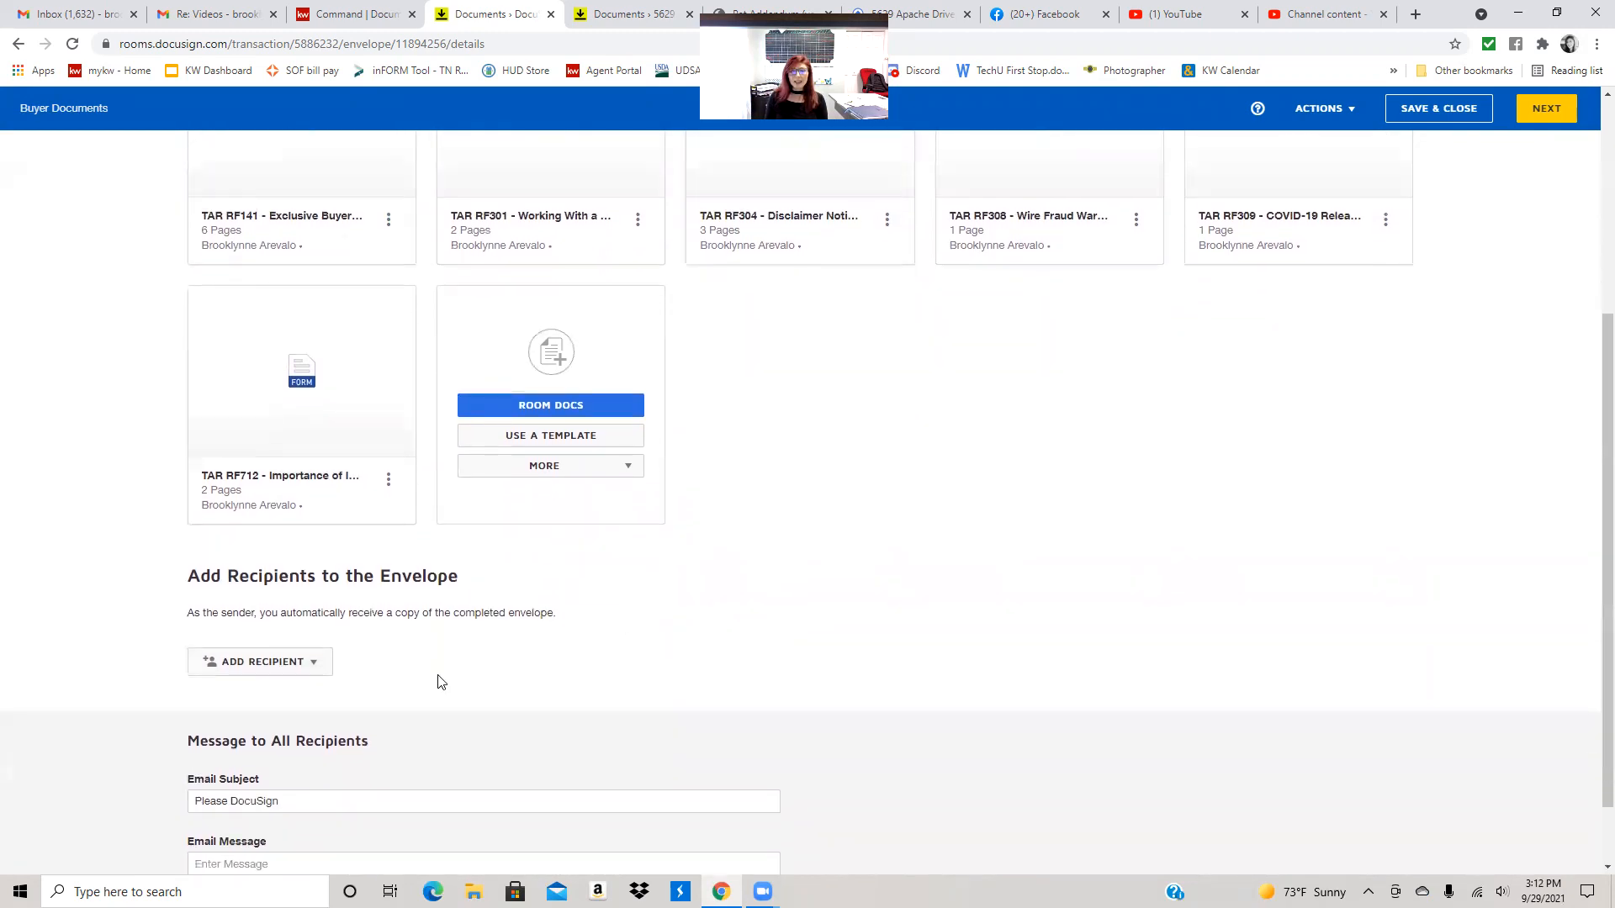
pyautogui.click(327, 671)
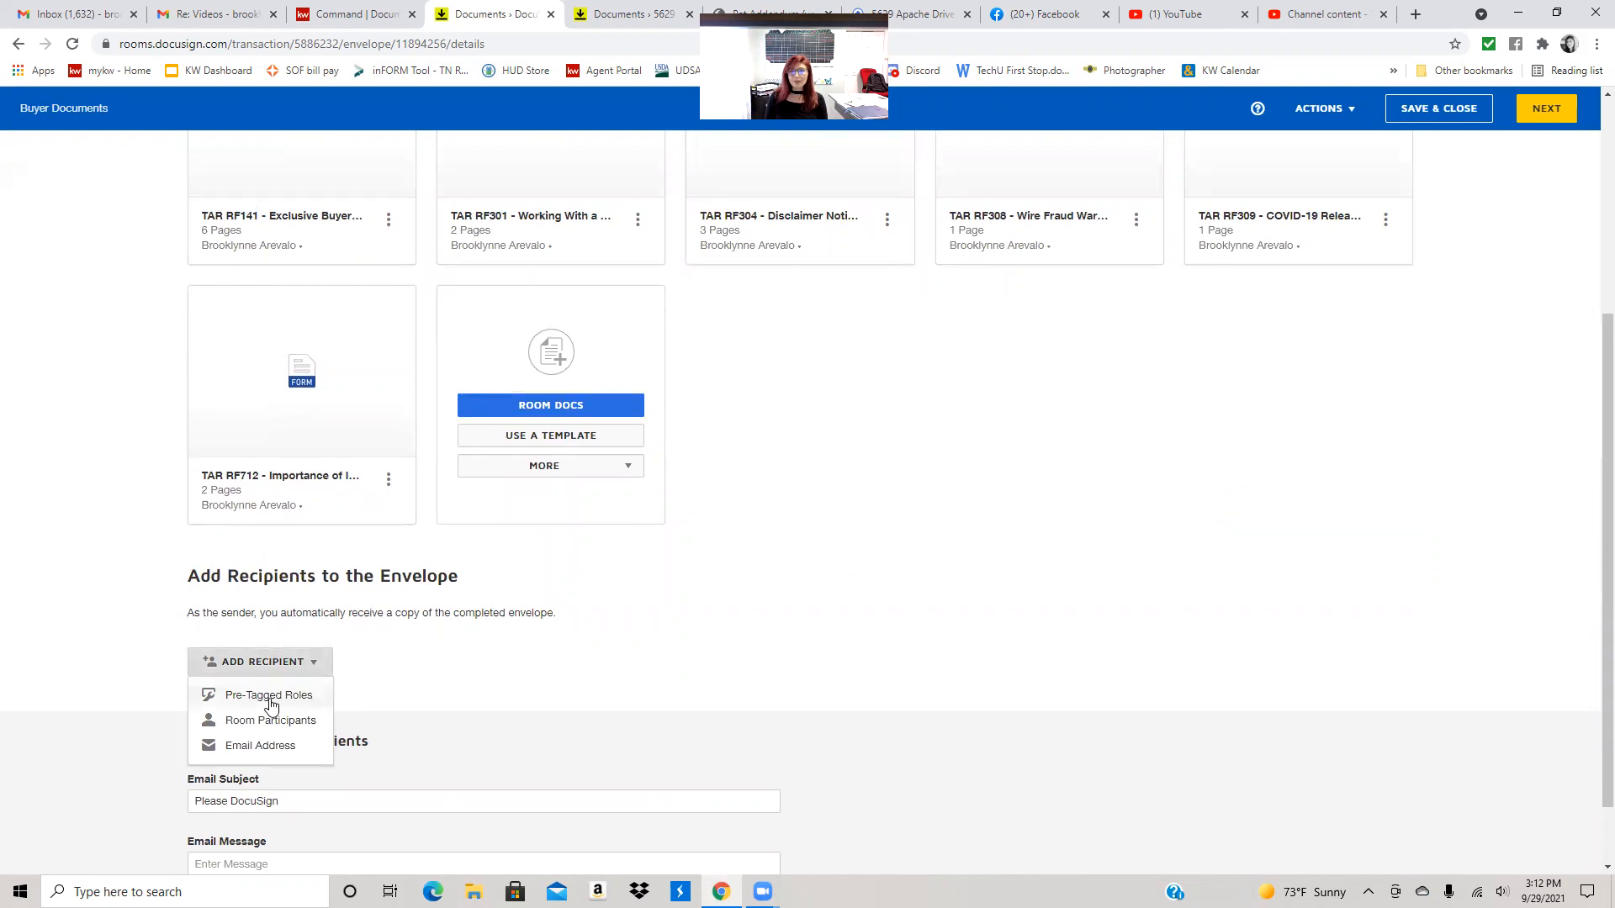
pyautogui.moveTo(339, 455)
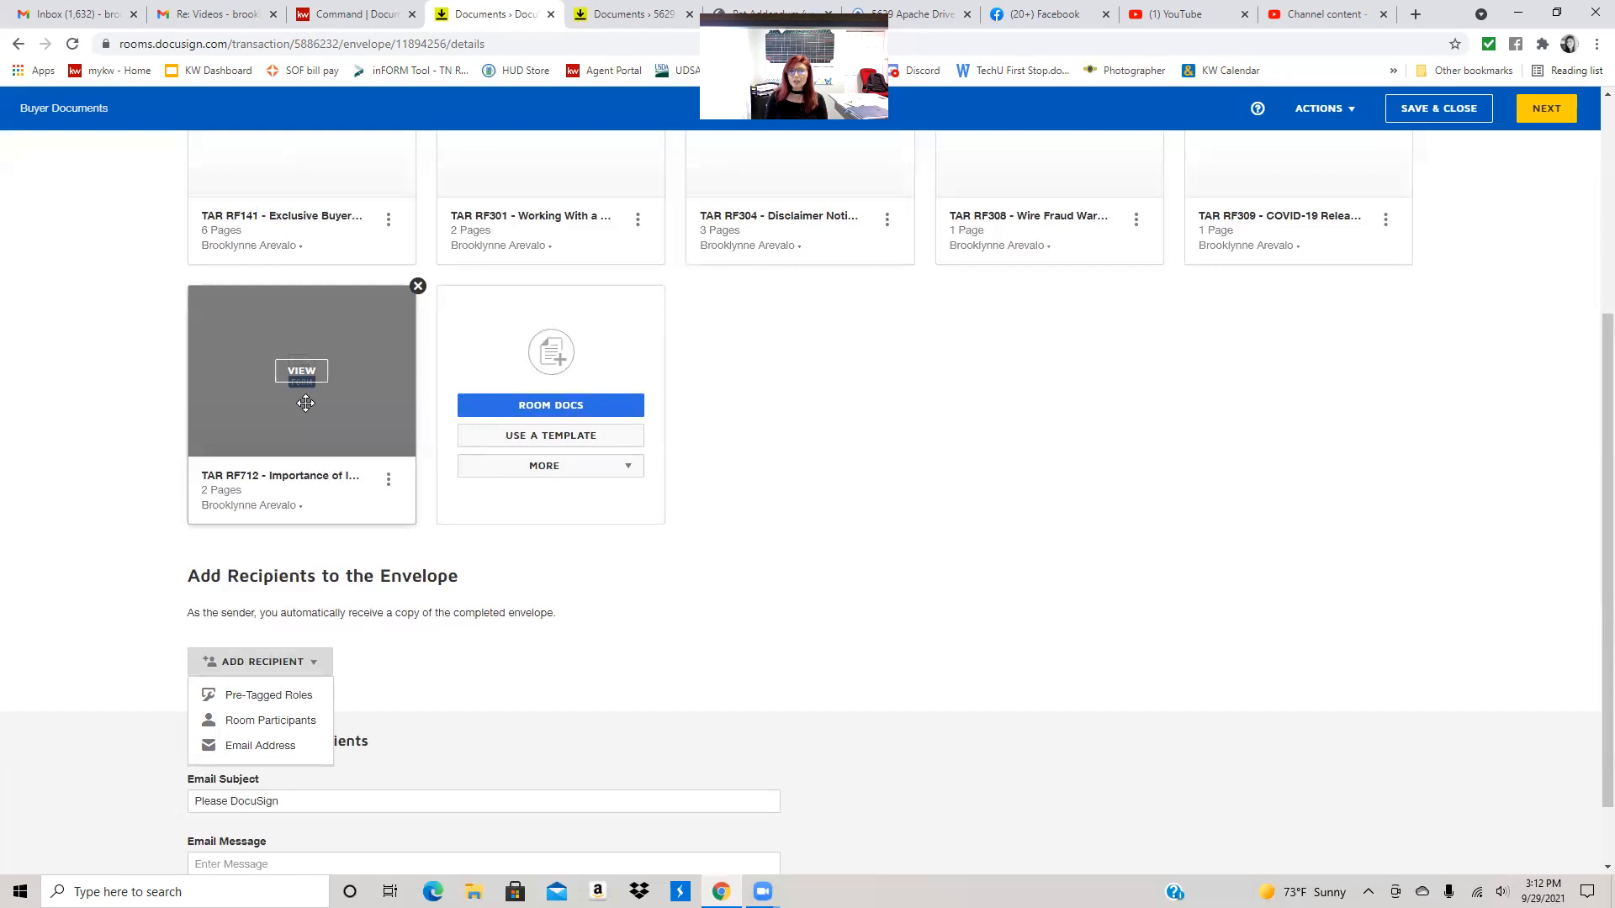
pyautogui.click(253, 696)
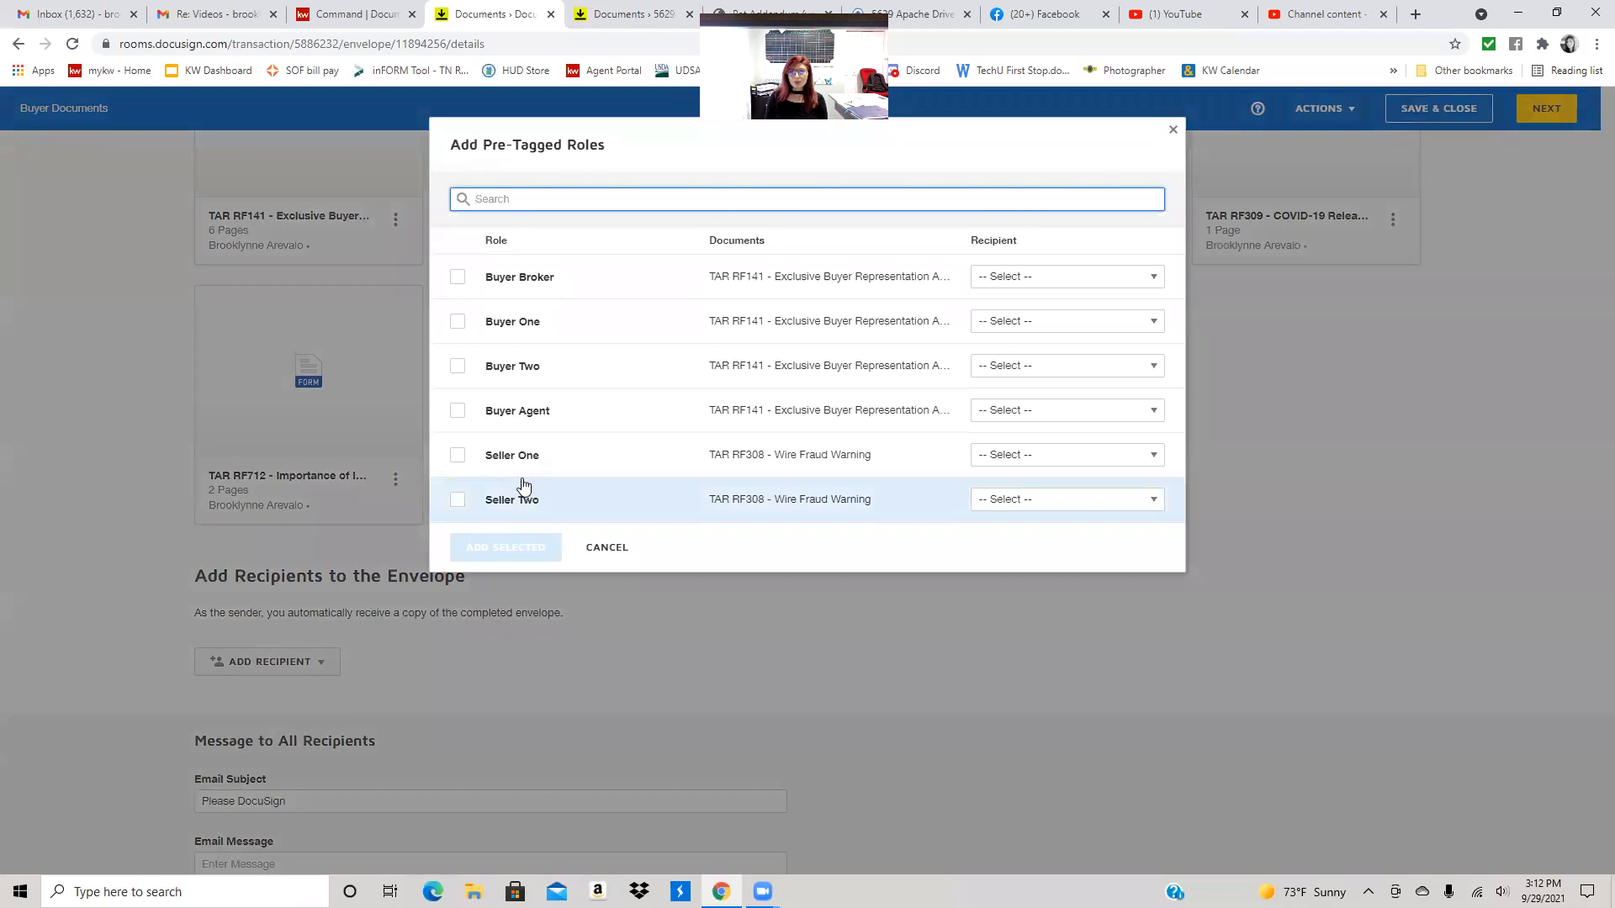
pyautogui.click(457, 282)
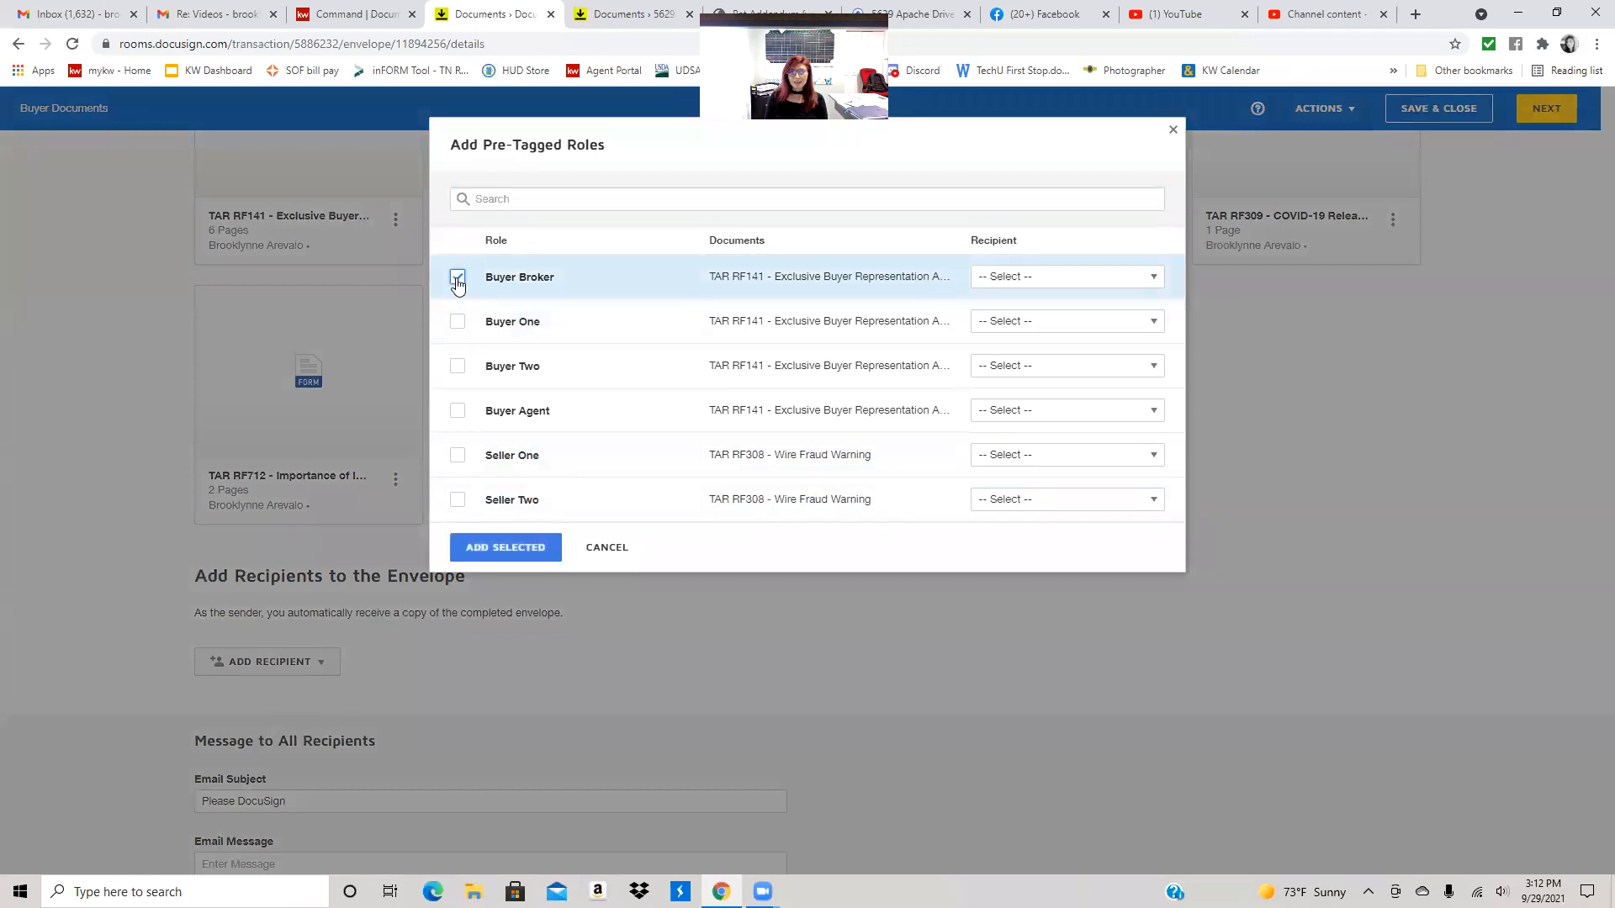
pyautogui.click(1022, 282)
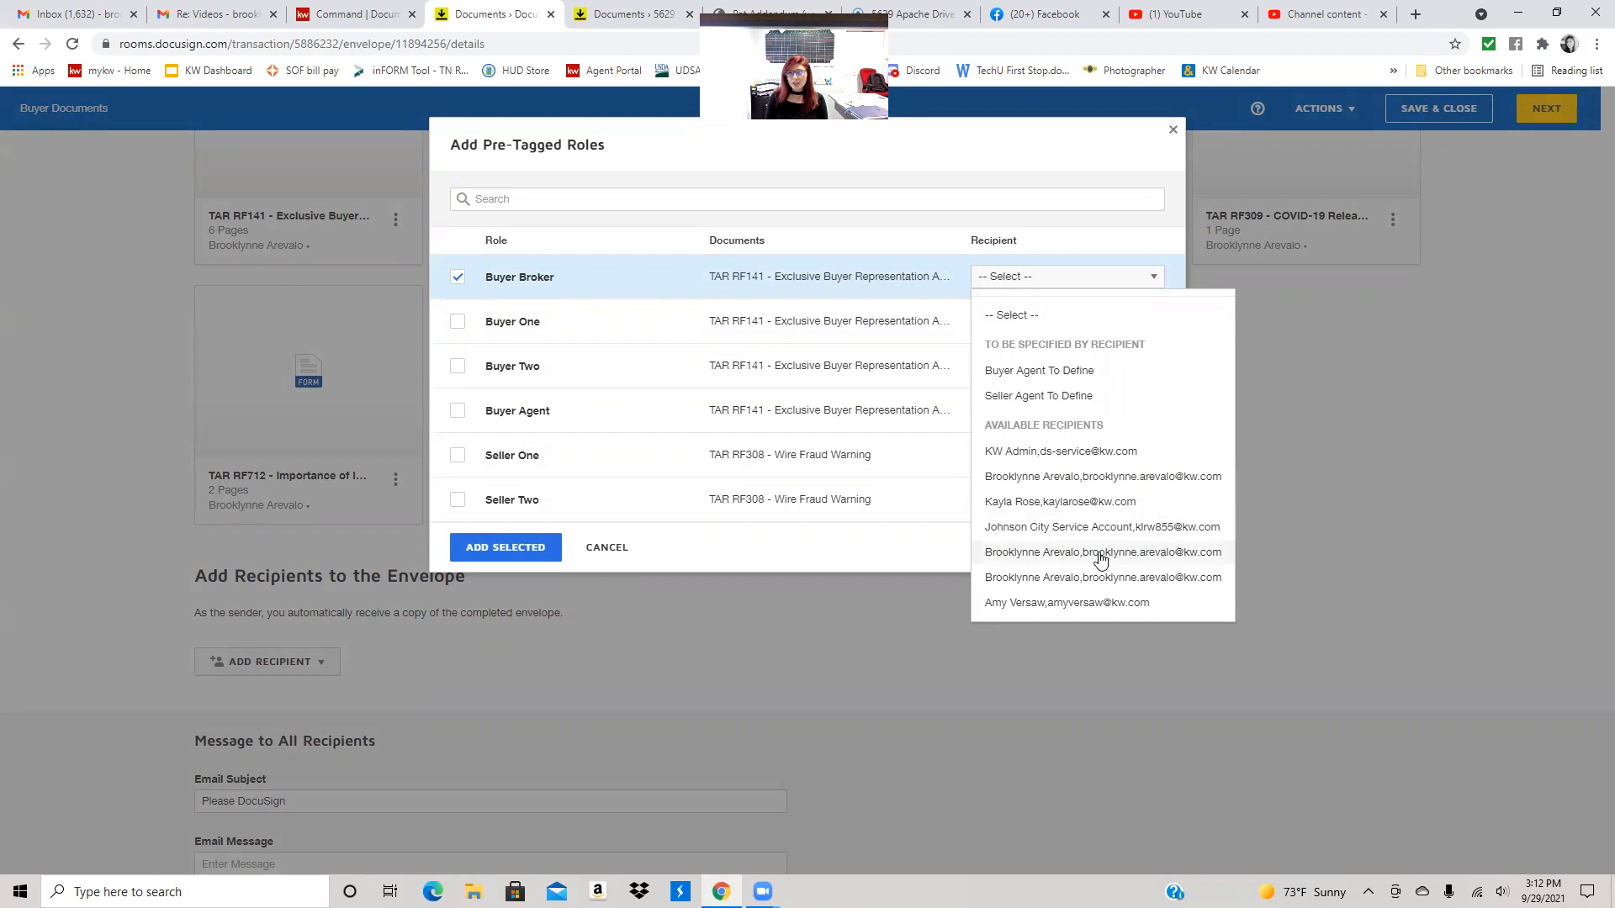
pyautogui.click(1120, 477)
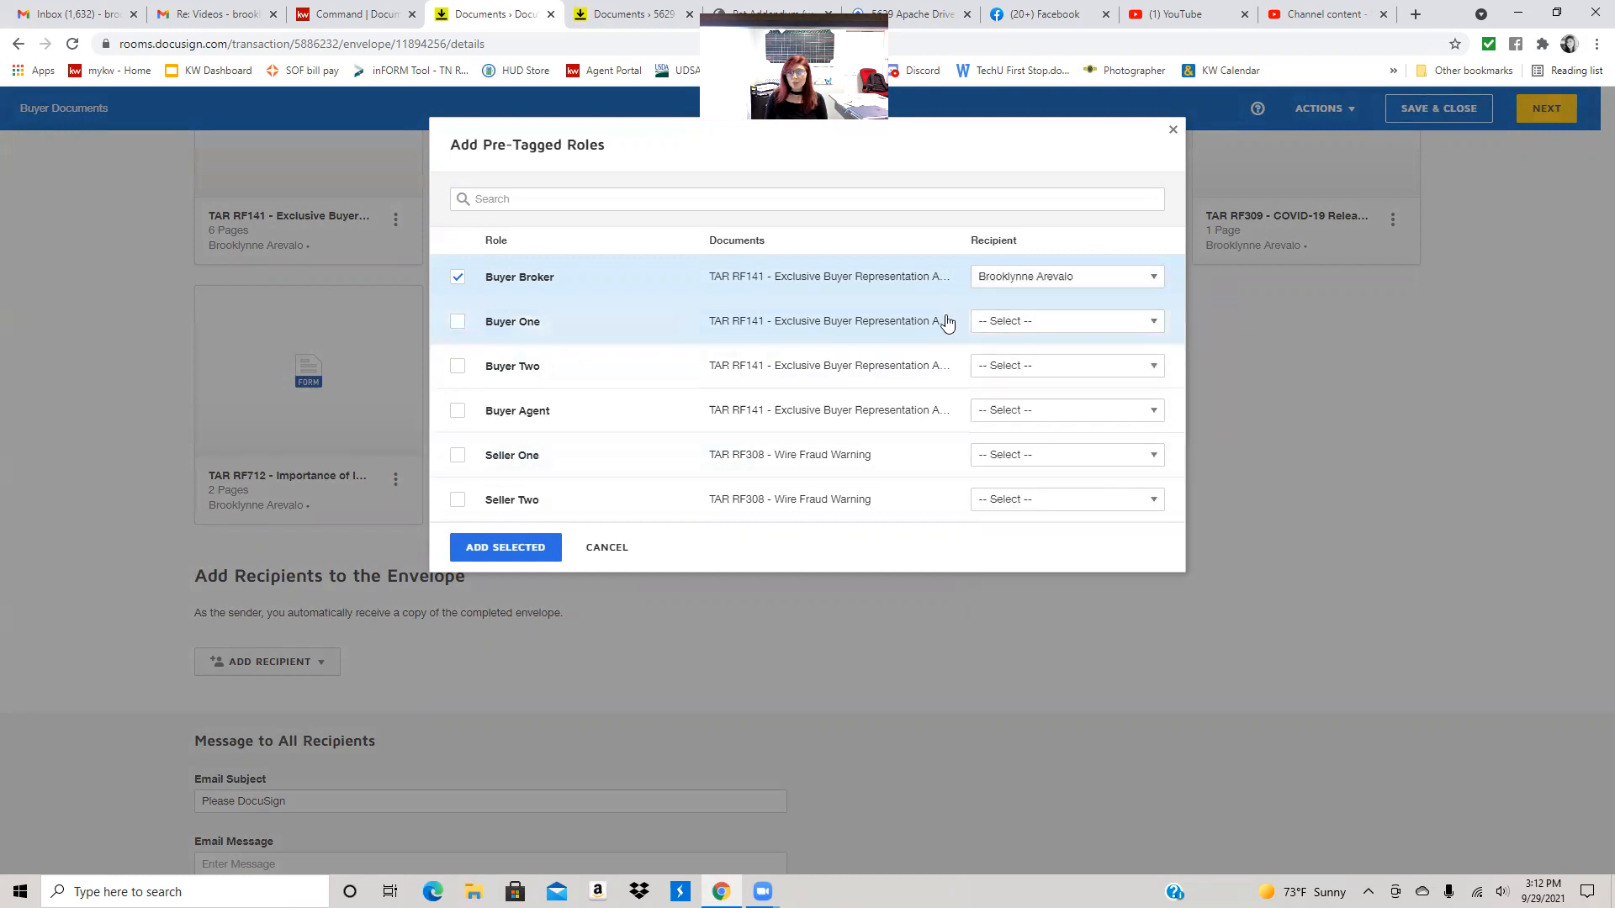
pyautogui.click(514, 557)
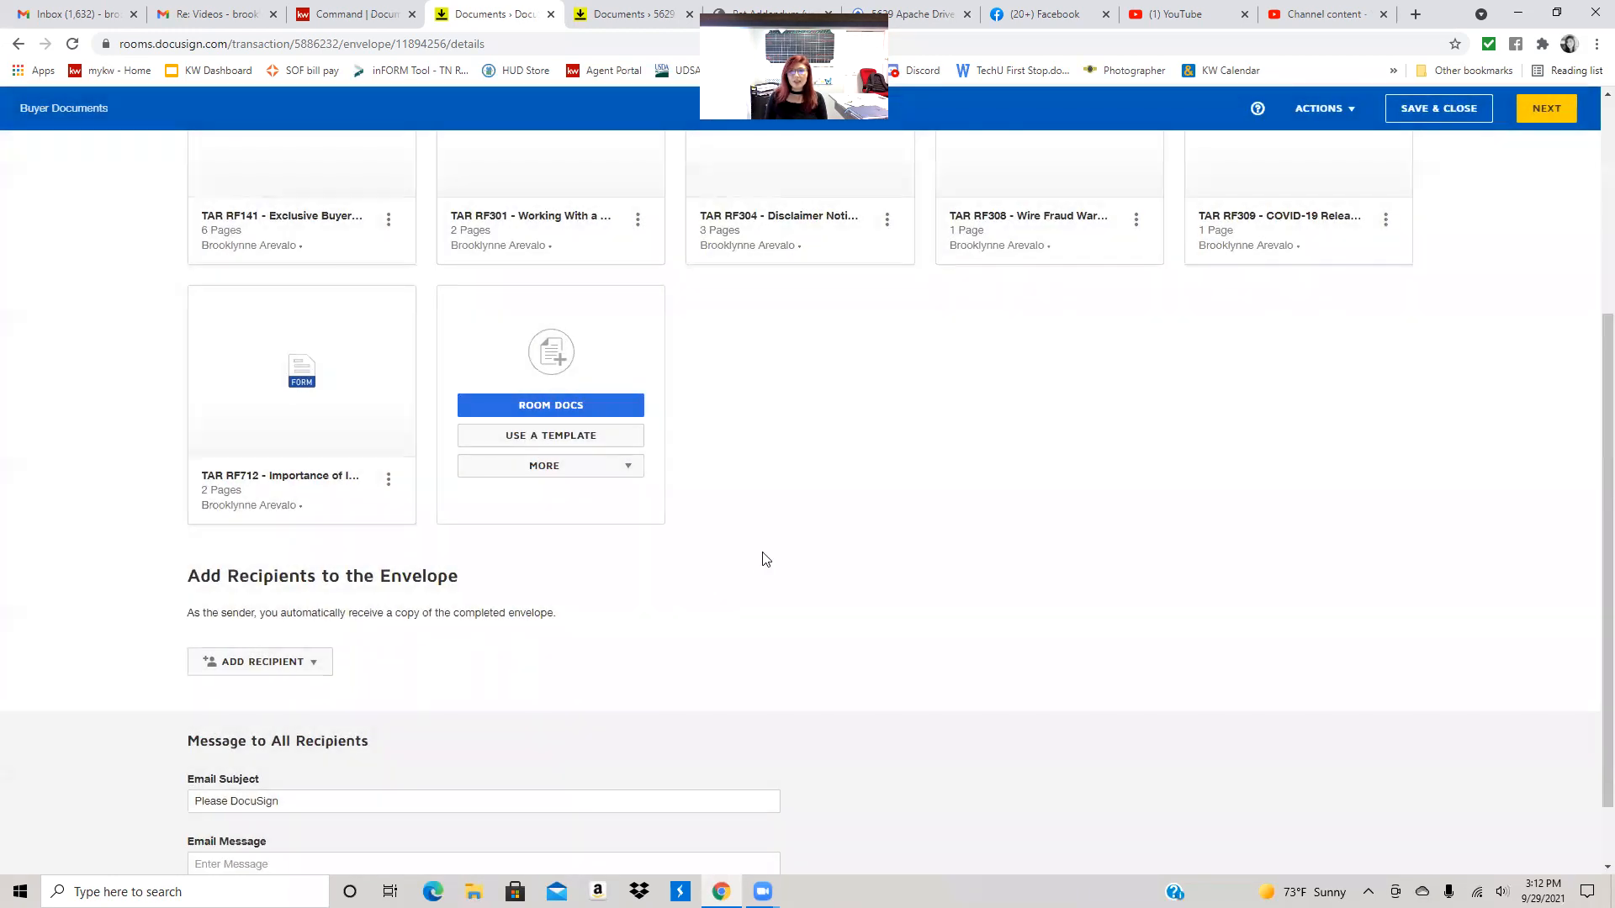
# Step: Change the email subject for all recipients to "Please Sign Buyer Documents"
pyautogui.scroll(-1, 753, 508)
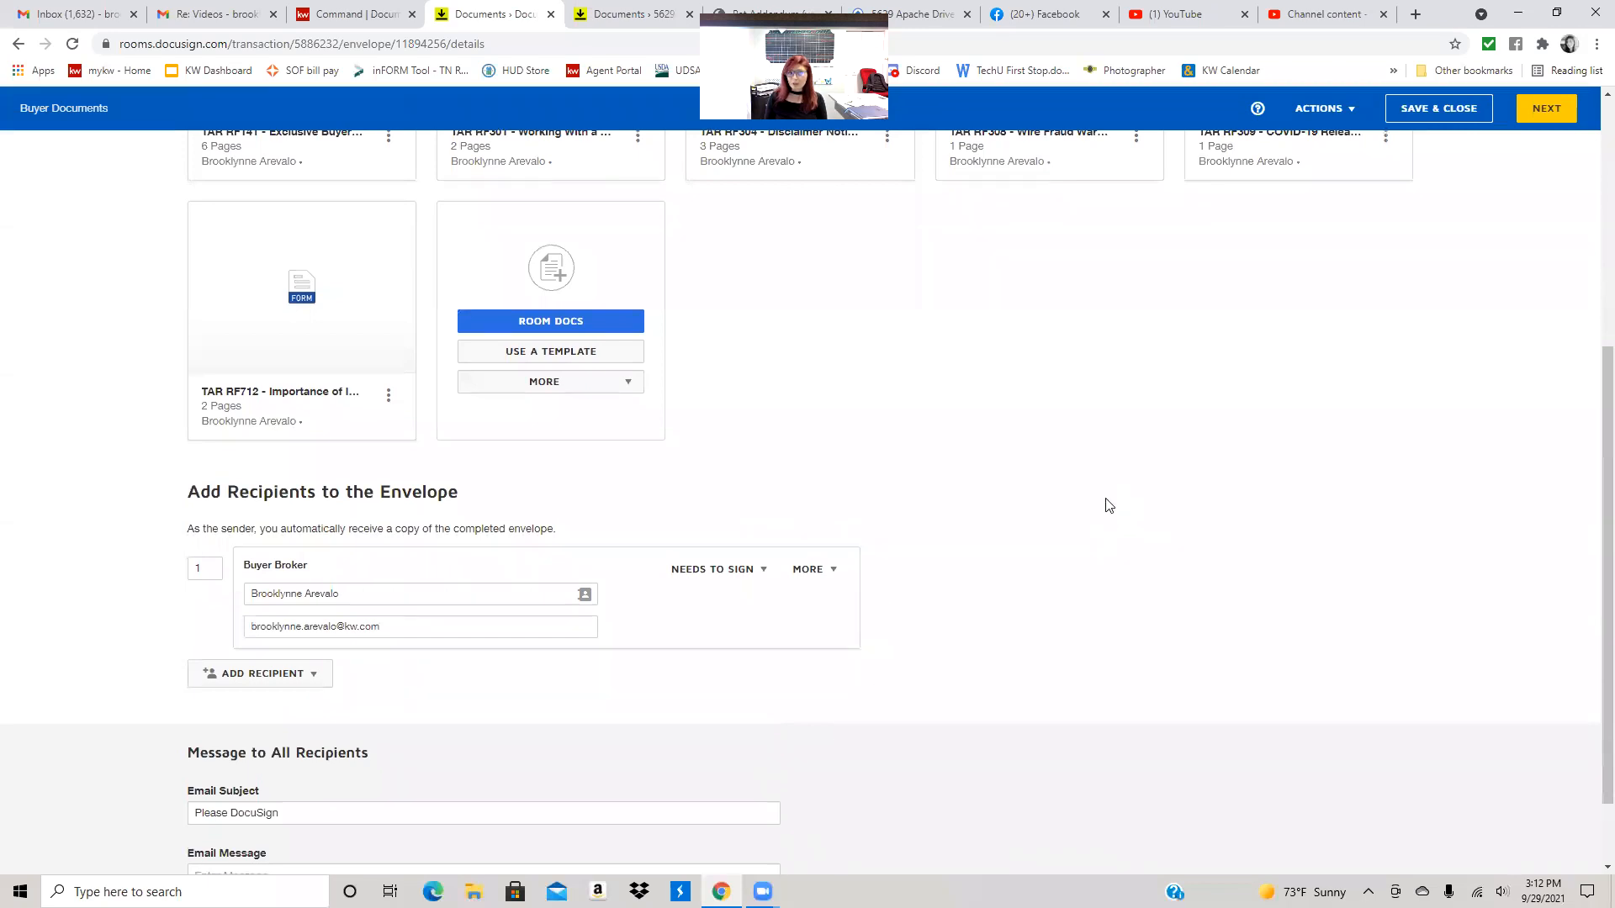
pyautogui.scroll(-1, 1108, 505)
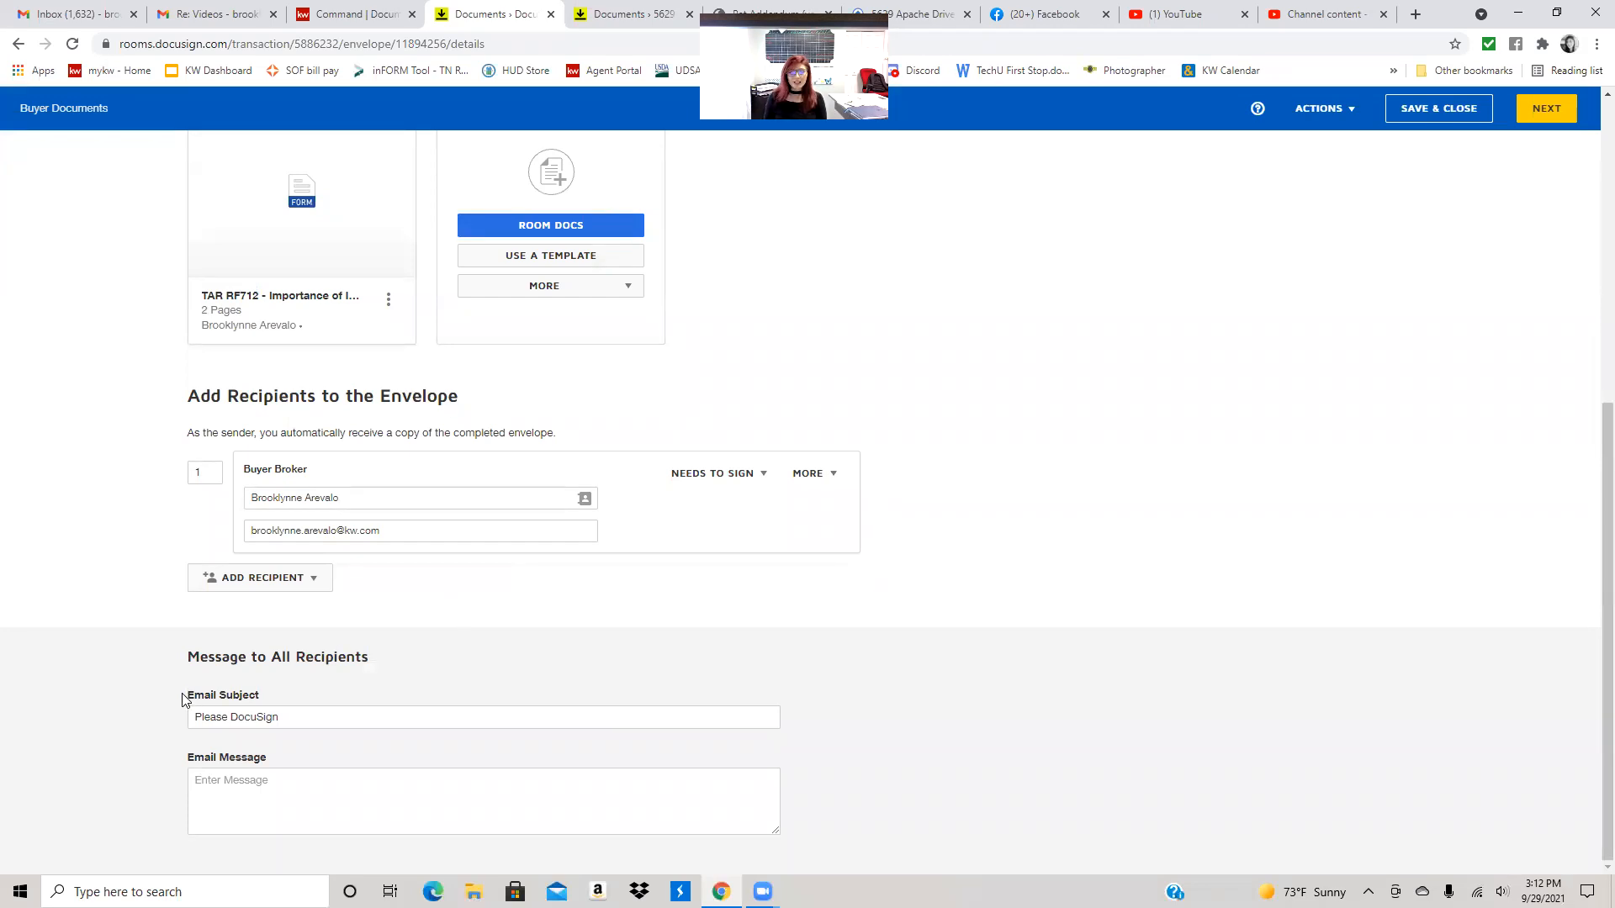
pyautogui.click(231, 717)
pyautogui.keyDown('shift'); pyautogui.click(223, 717); pyautogui.keyUp('shift')
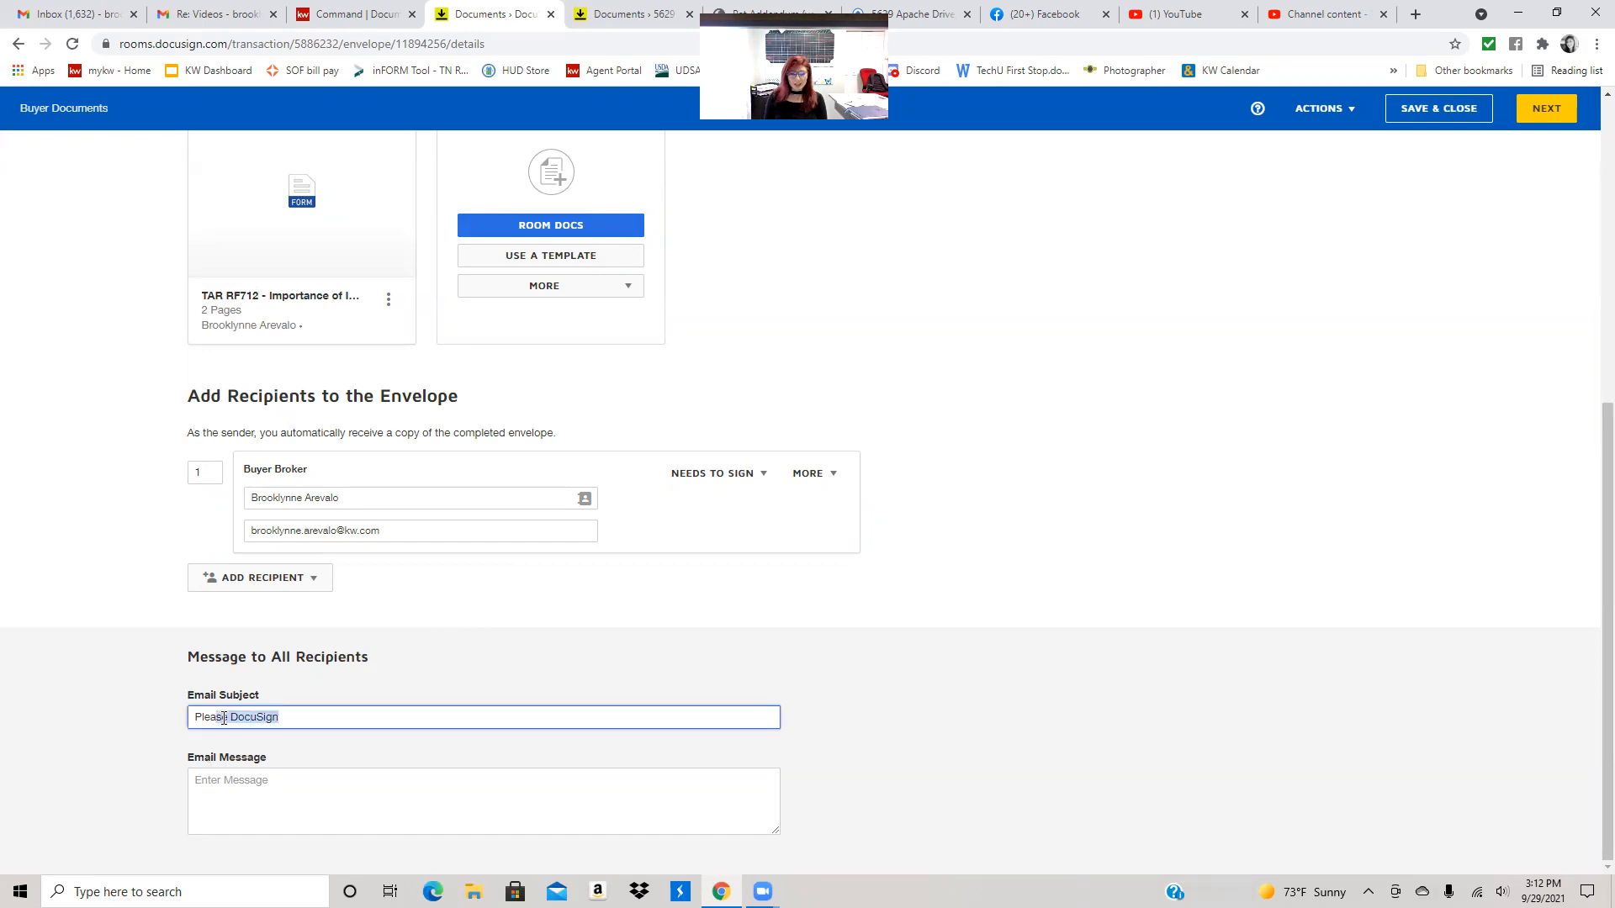
pyautogui.write('Sign Buy')
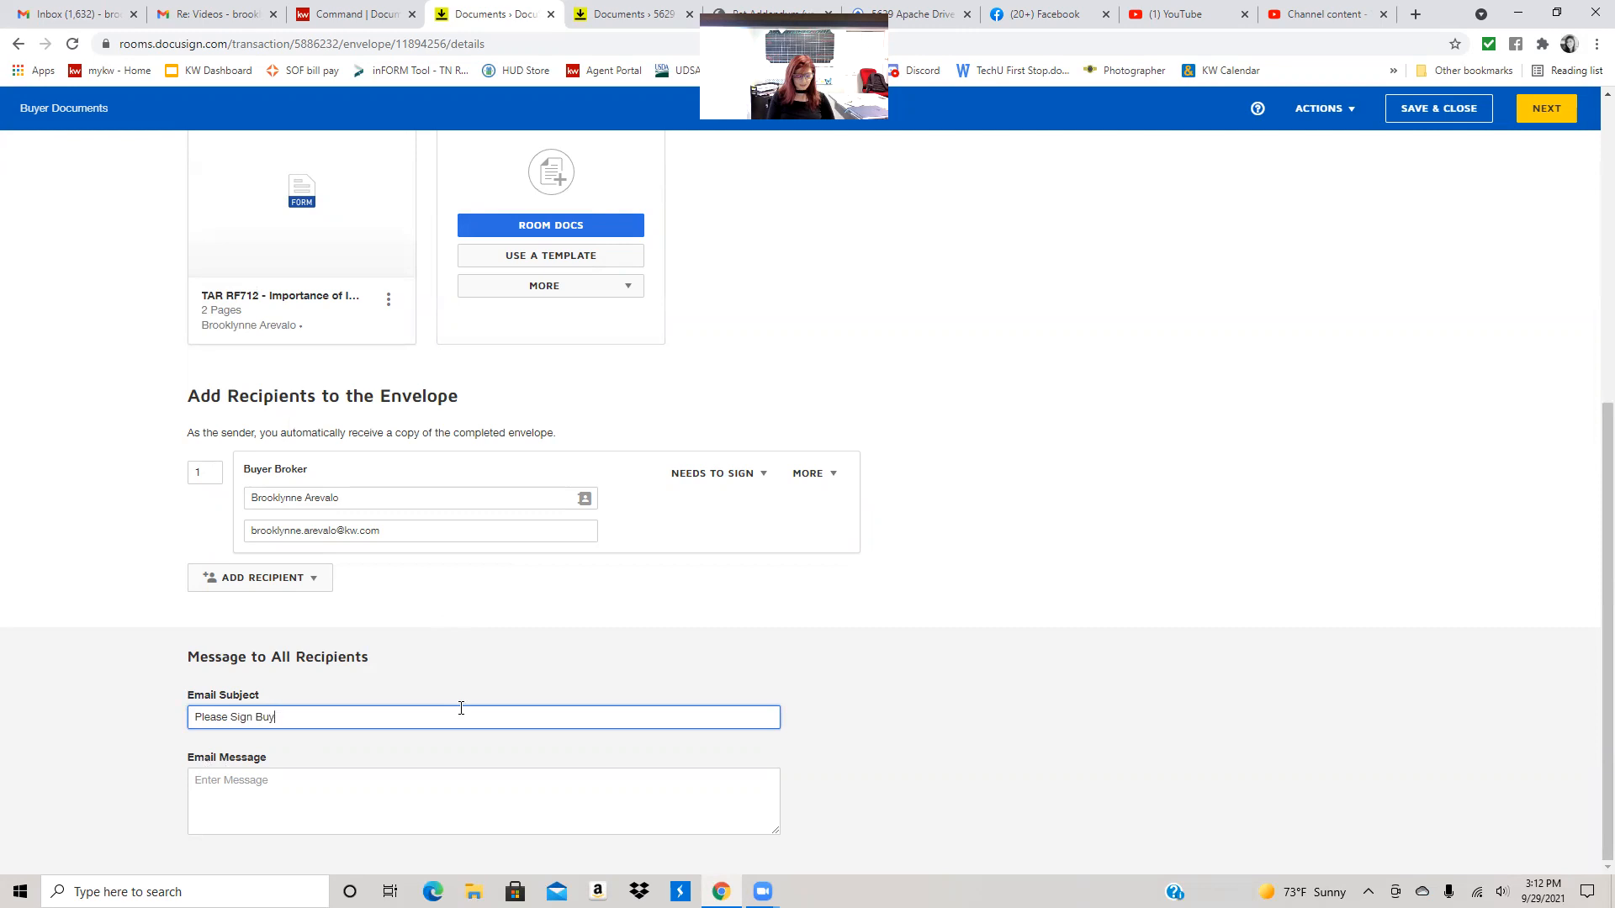
pyautogui.write('er Documents')
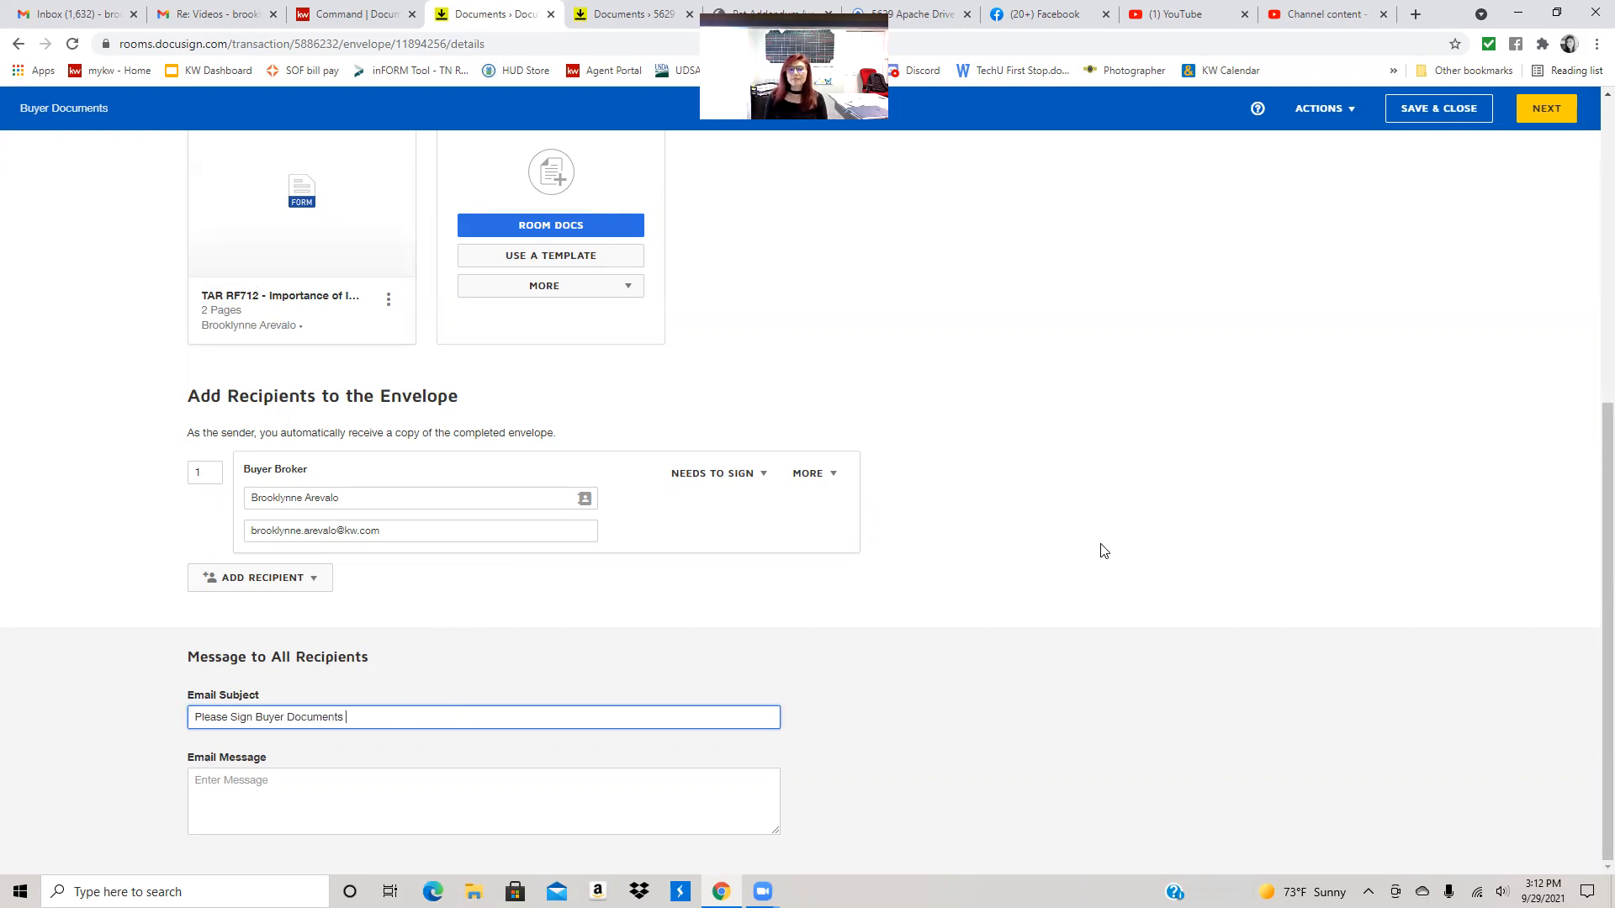
# Step: Proceed to the envelope's field setup and examine the broker signature fields on page 6 of the TAR RF141 agreement
pyautogui.scroll(4, 1104, 550)
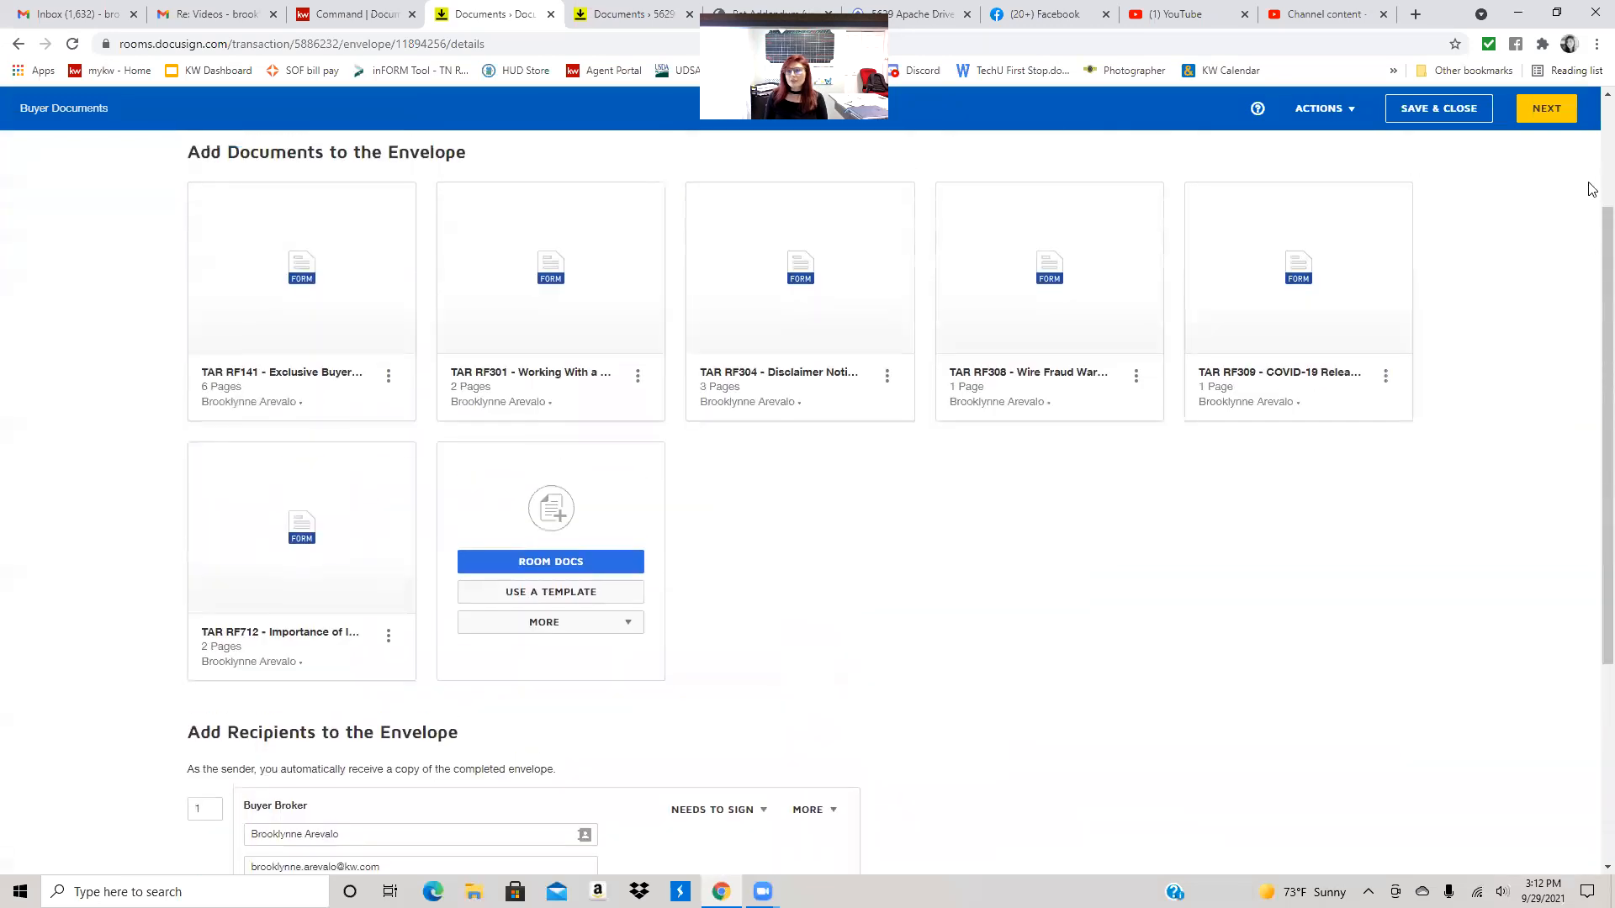
pyautogui.click(1548, 114)
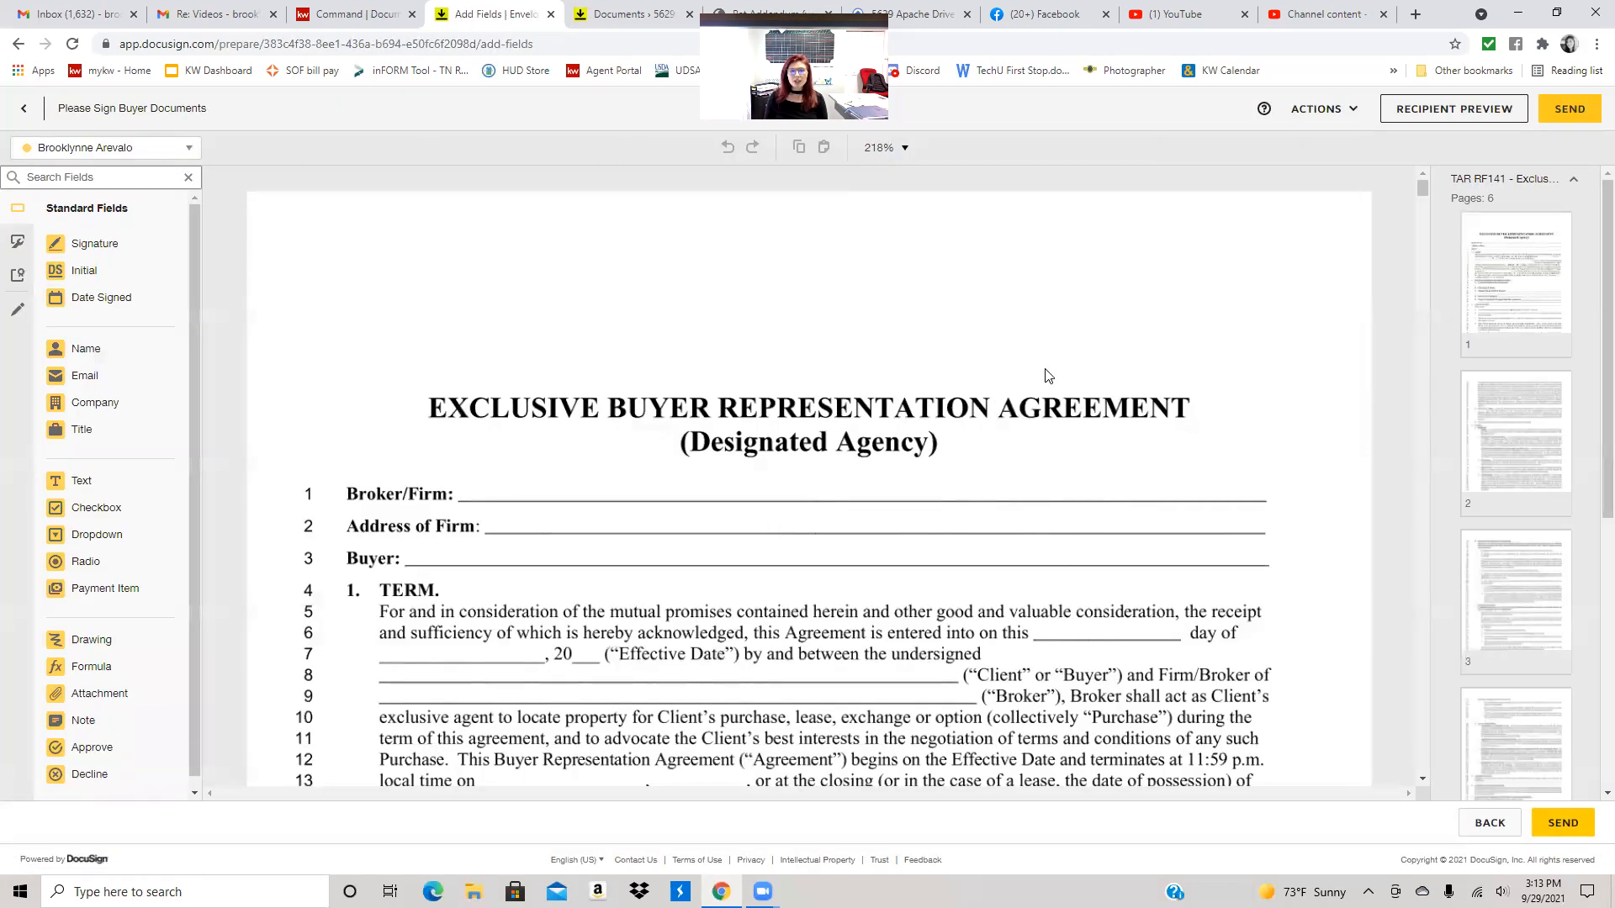
pyautogui.scroll(-10, 1046, 375)
pyautogui.scroll(-20, 1046, 375)
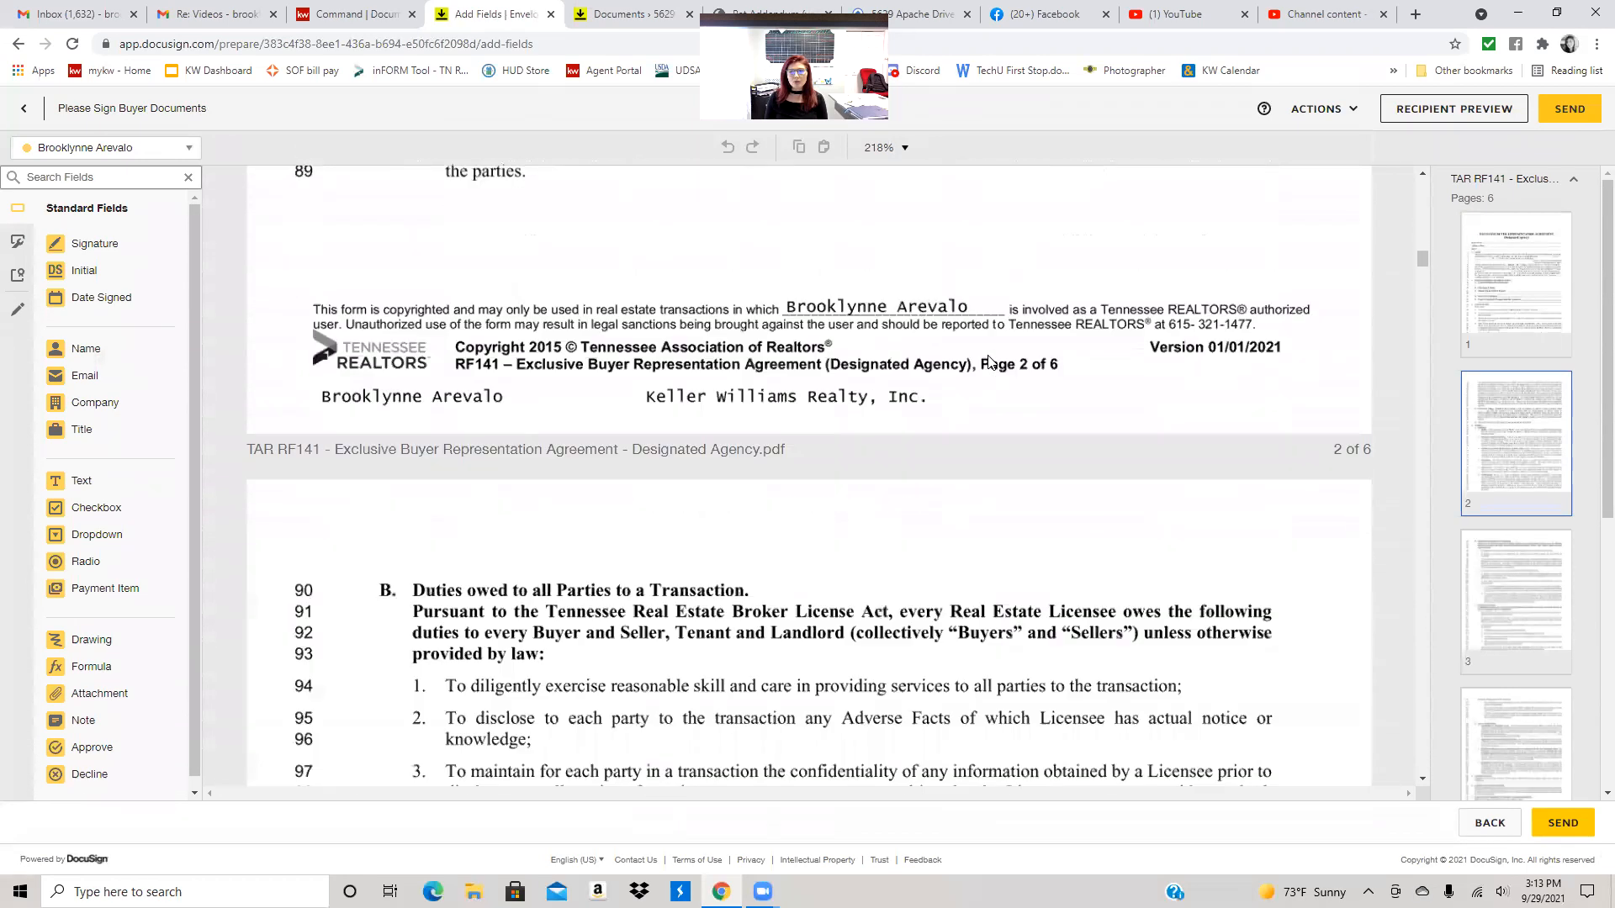
pyautogui.scroll(-6, 1527, 417)
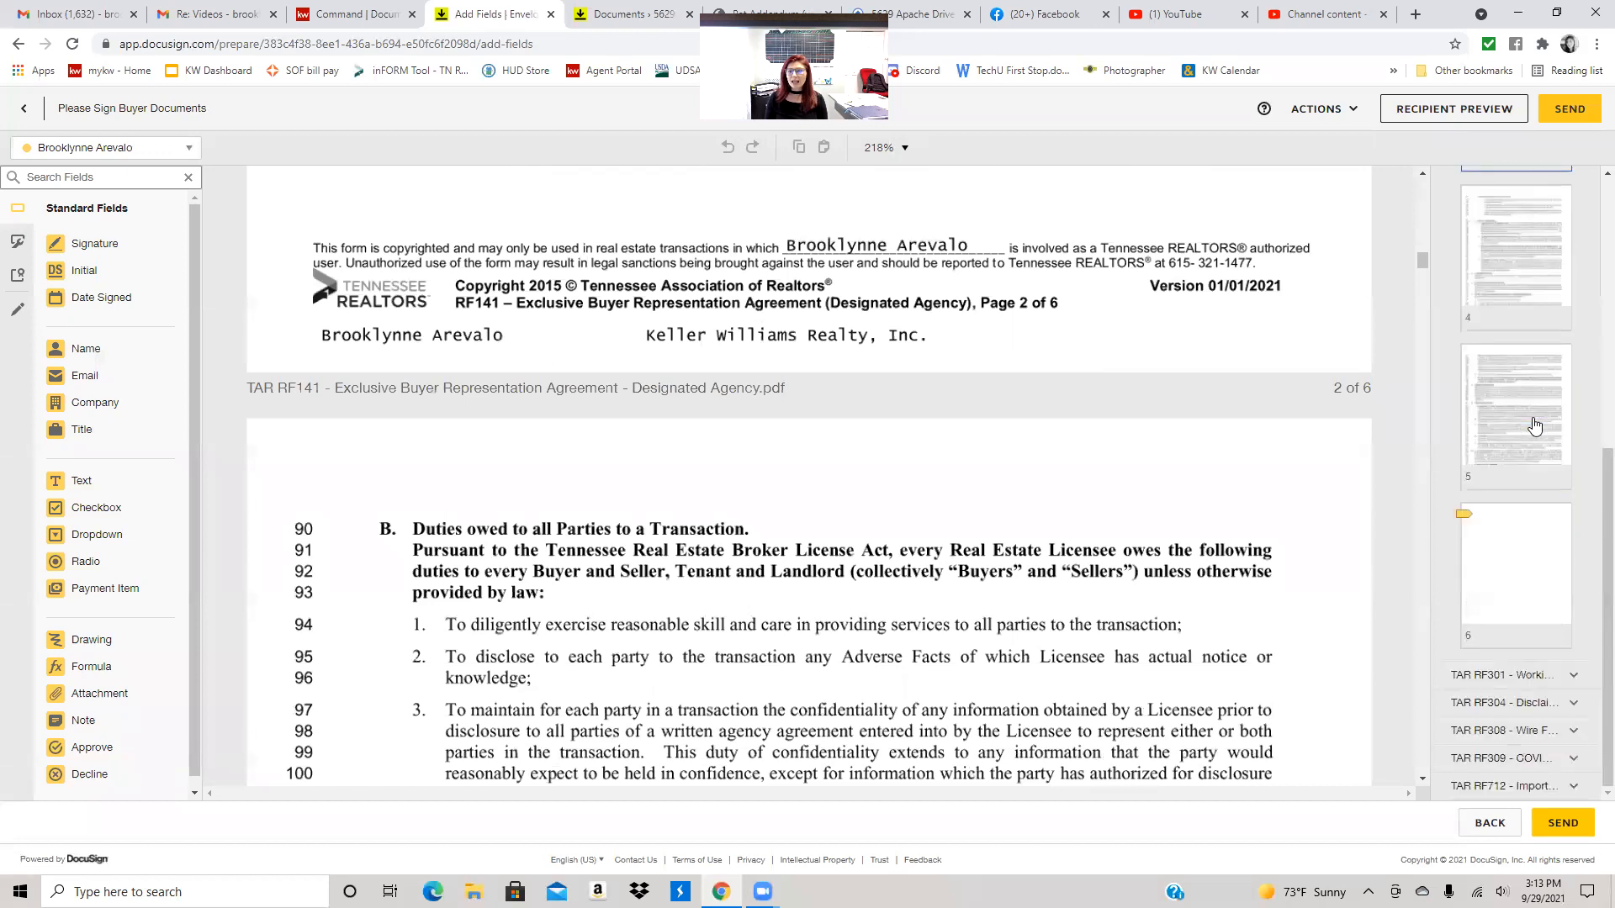
pyautogui.click(1514, 589)
pyautogui.scroll(-5, 1258, 575)
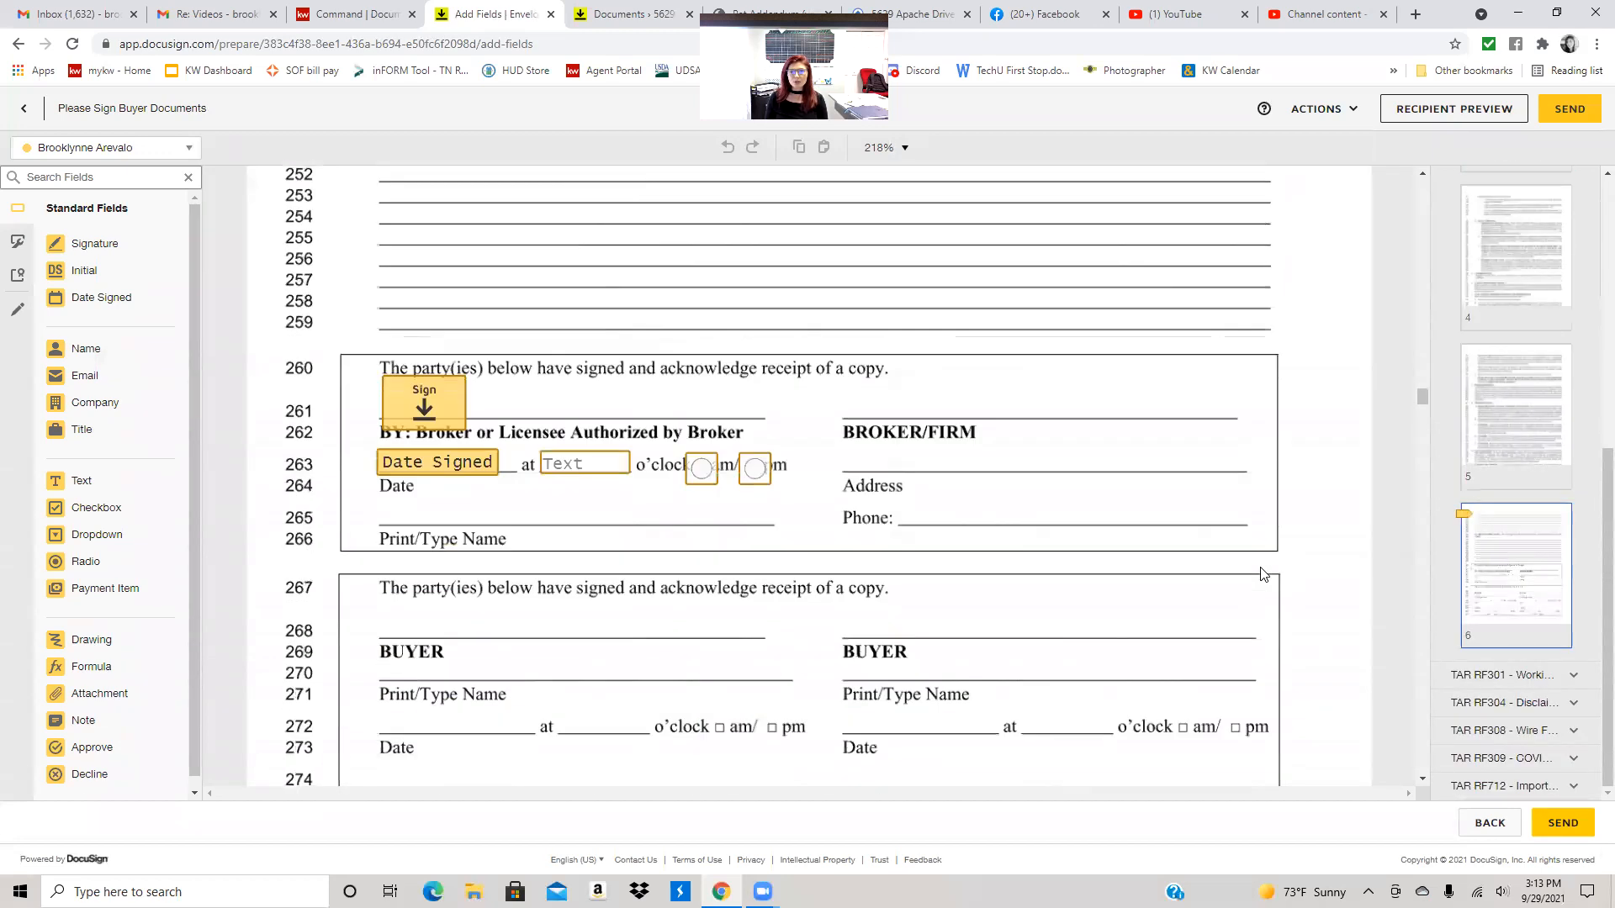